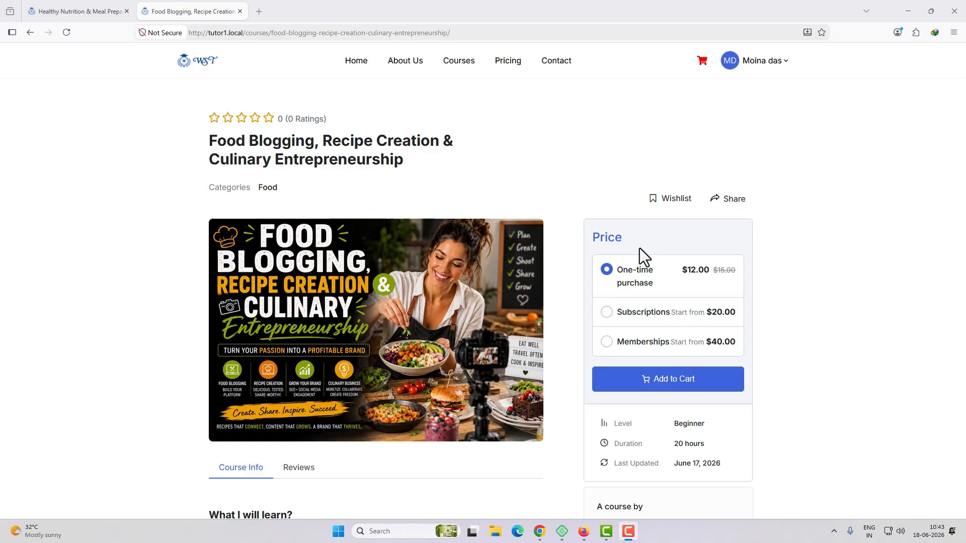
# Examine the subscription plans offered in the price box of the Food Blogging course page.
pyautogui.scroll(-1, 639, 249)
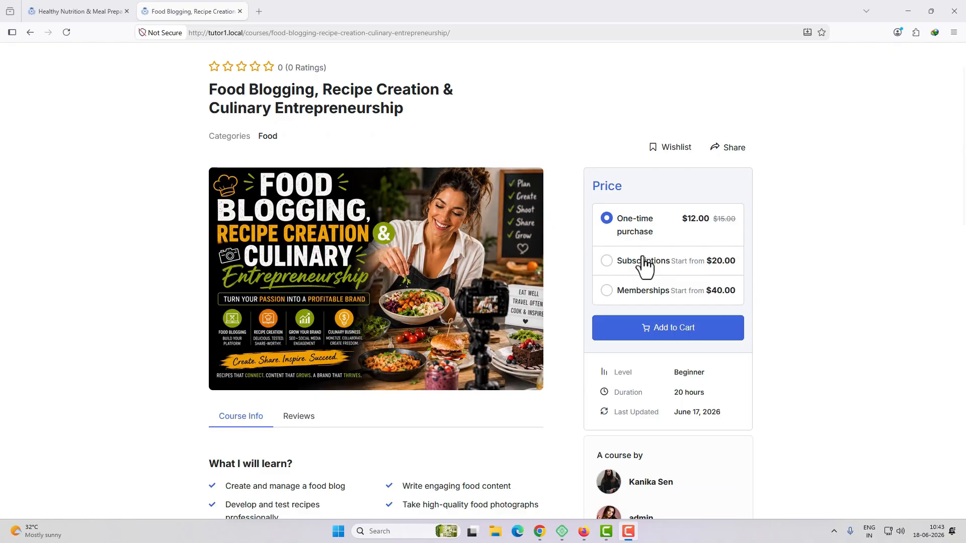
pyautogui.scroll(-1, 644, 262)
pyautogui.click(639, 211)
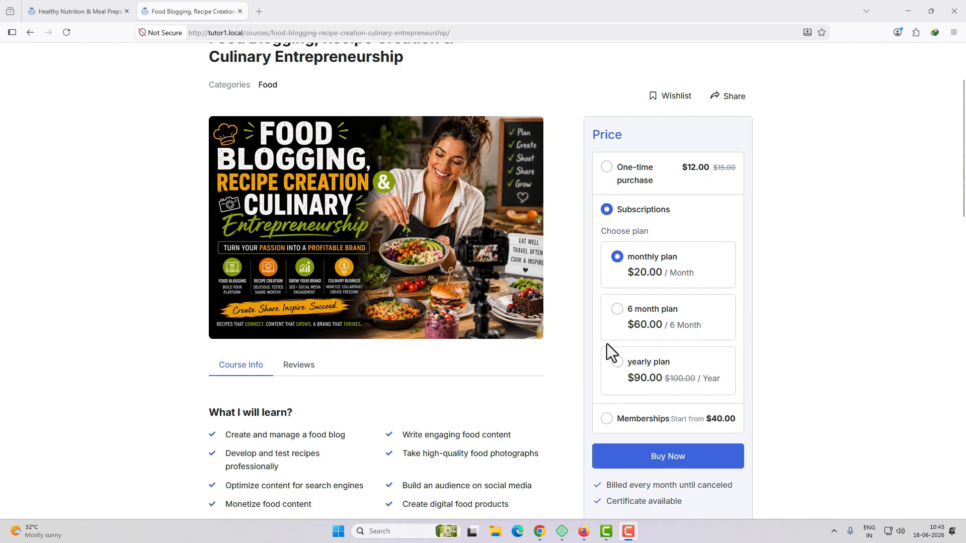
pyautogui.hotkey('ctrl', 'shift', 'Tab')
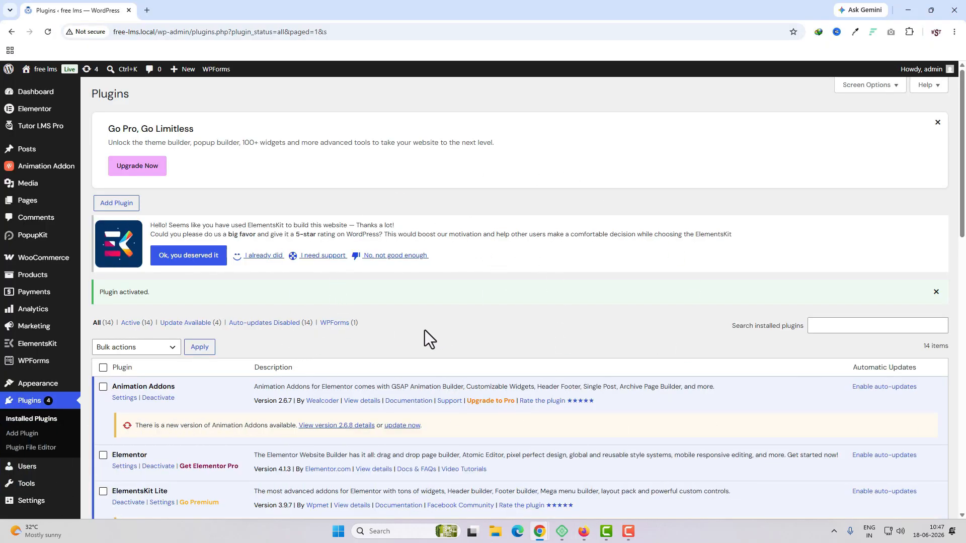
# Open the Tutor LMS Pro addons page in Chrome to check that the Subscriptions addon is active.
pyautogui.moveTo(45, 126)
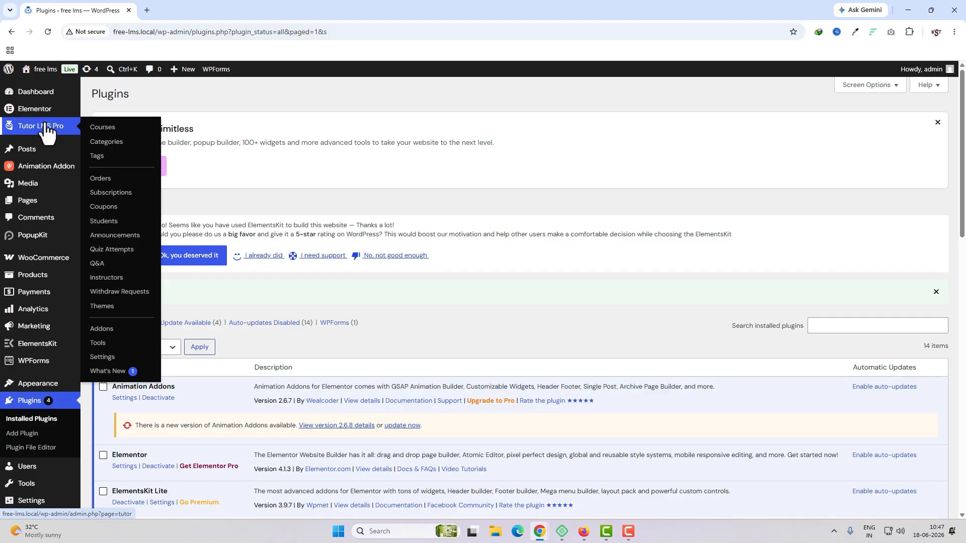
pyautogui.click(105, 329)
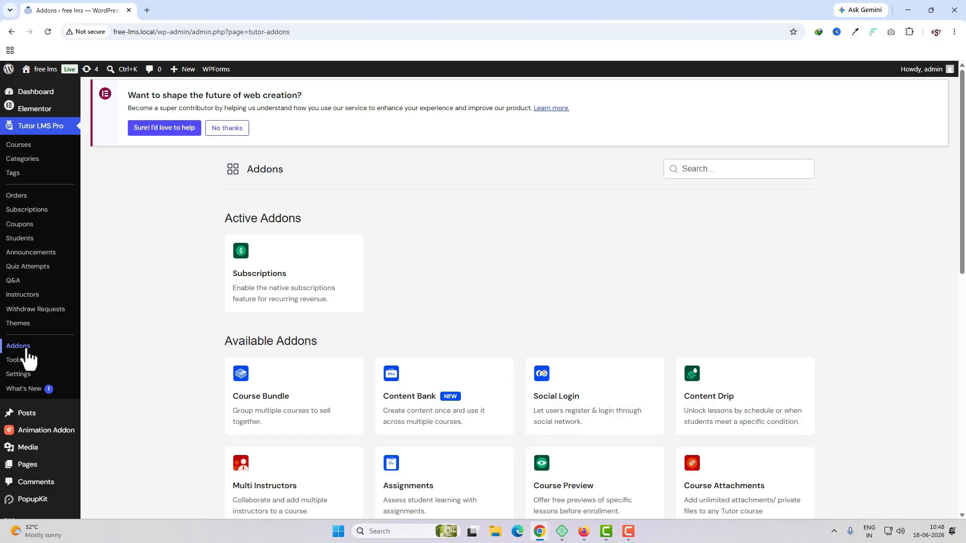
# Open the Lifestyle Design & Personal Well-Being Masterclass course for editing and set its purchase options to All.
pyautogui.click(23, 147)
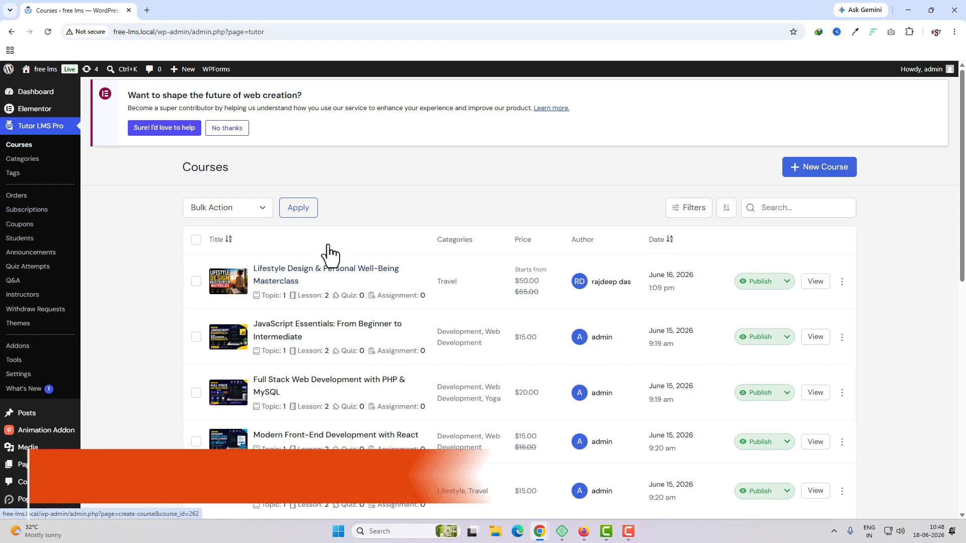
pyautogui.click(325, 272)
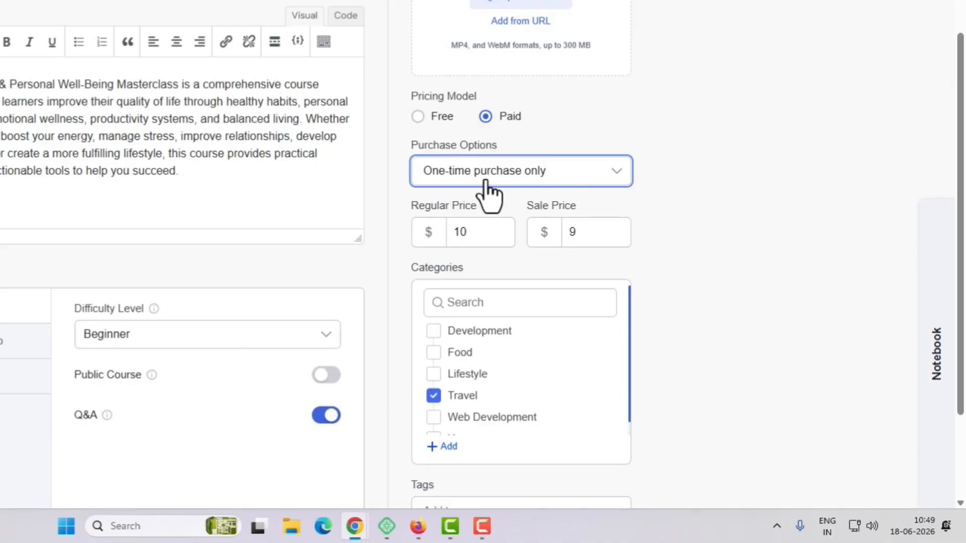
pyautogui.click(613, 177)
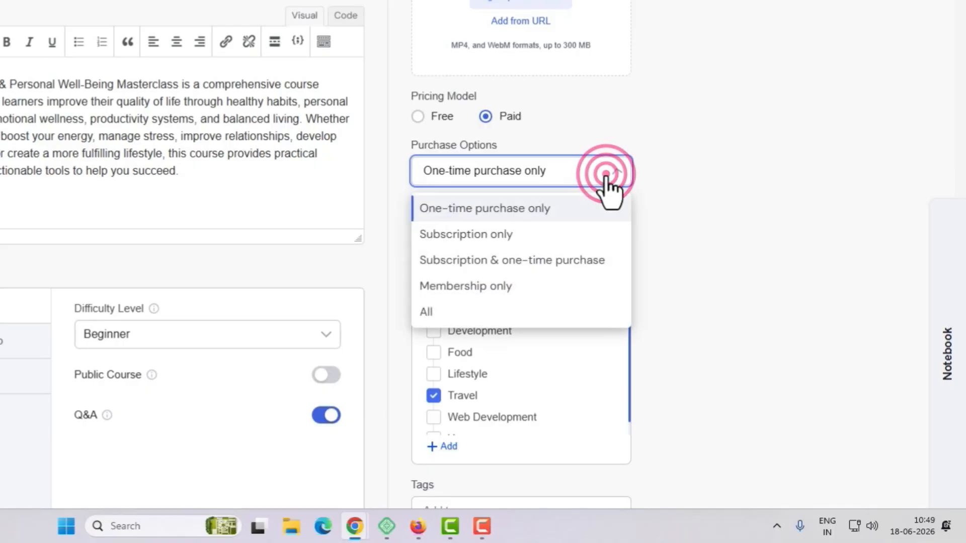
pyautogui.click(452, 313)
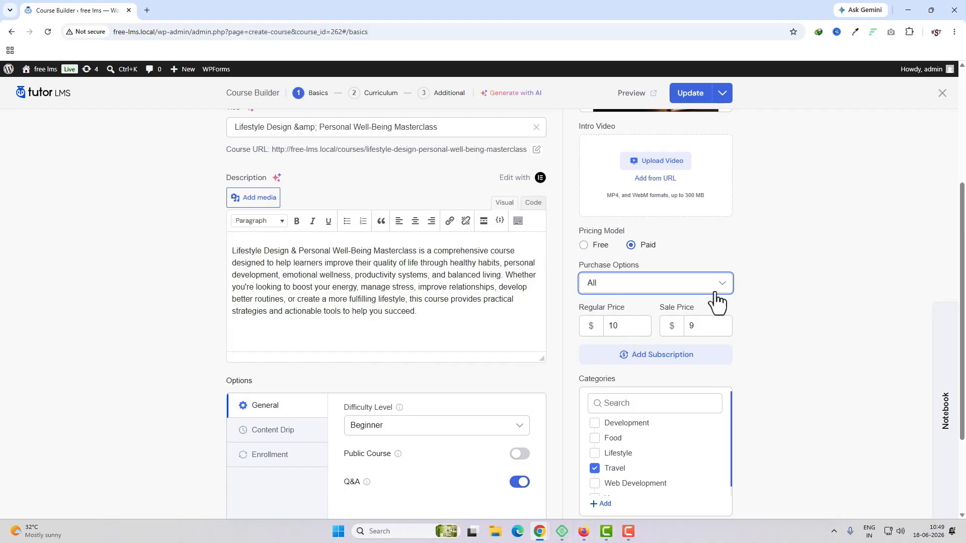
# Compare the purchase option choices with the one-time, subscription and membership options on the Food Blogging course page in Firefox, keeping All selected.
pyautogui.click(681, 288)
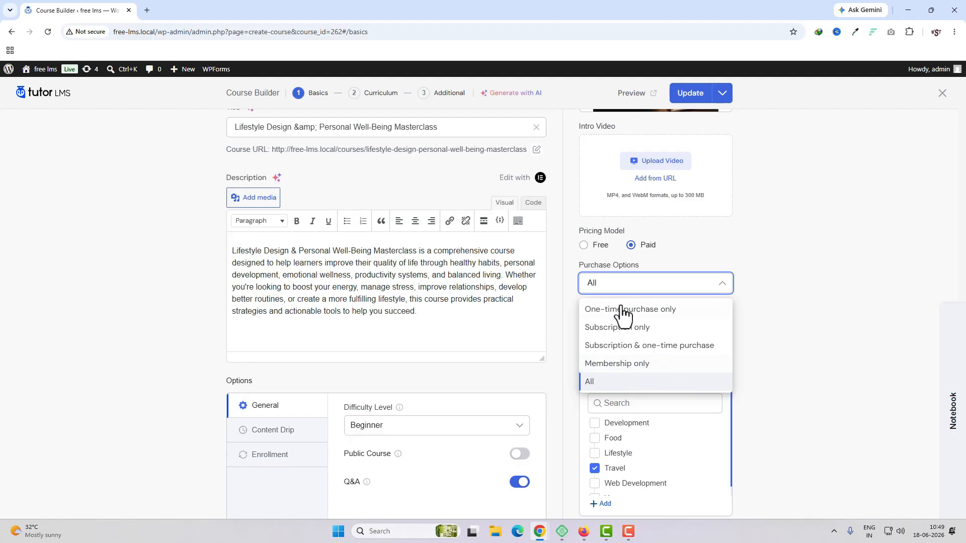
pyautogui.click(584, 531)
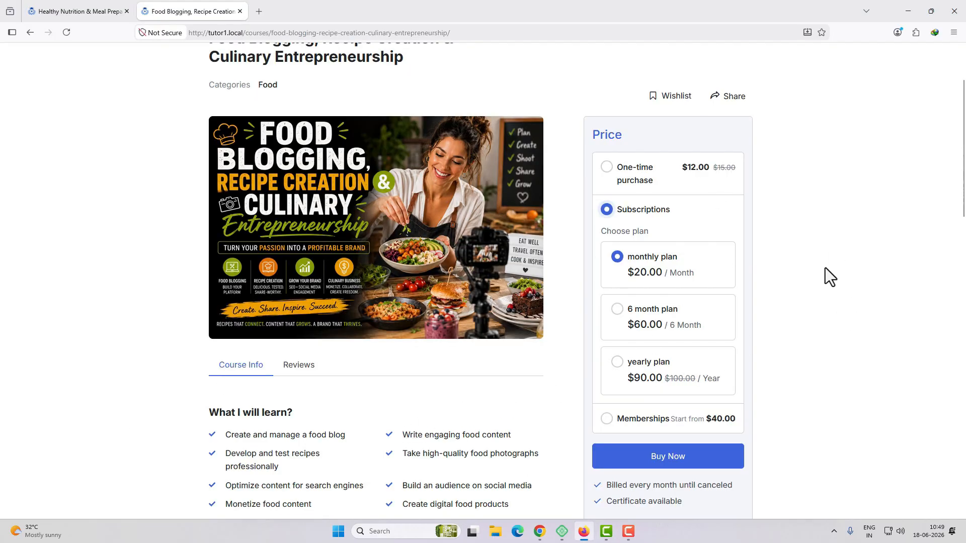
pyautogui.click(638, 175)
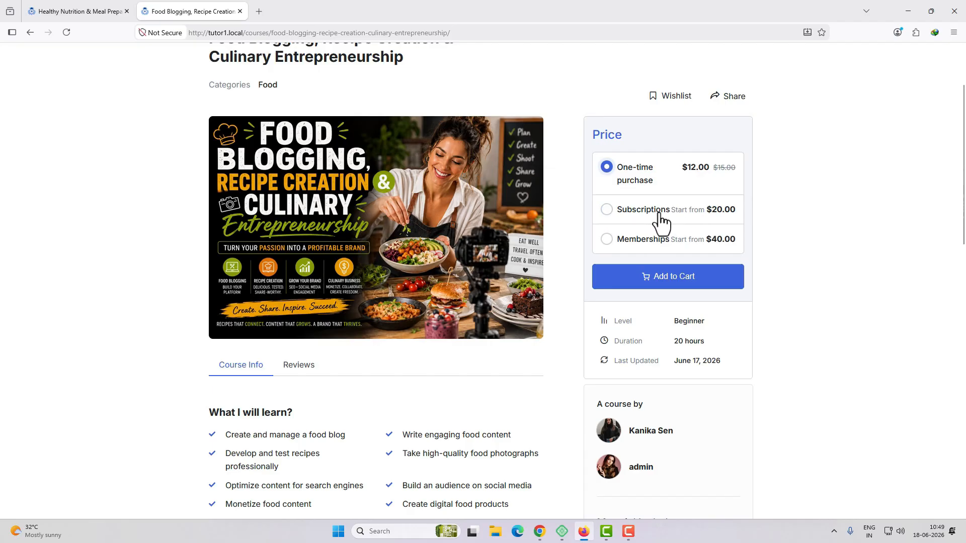
pyautogui.click(639, 210)
pyautogui.click(622, 418)
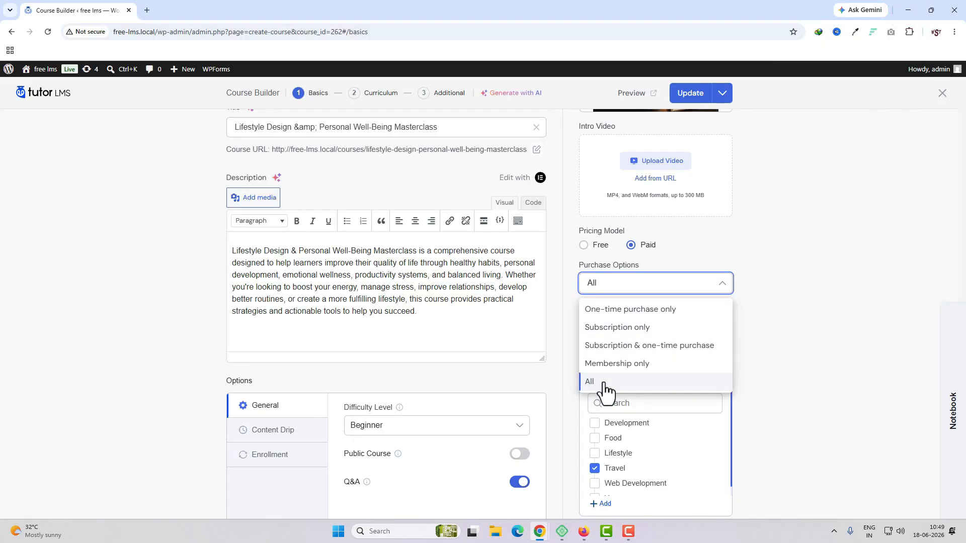
pyautogui.click(605, 381)
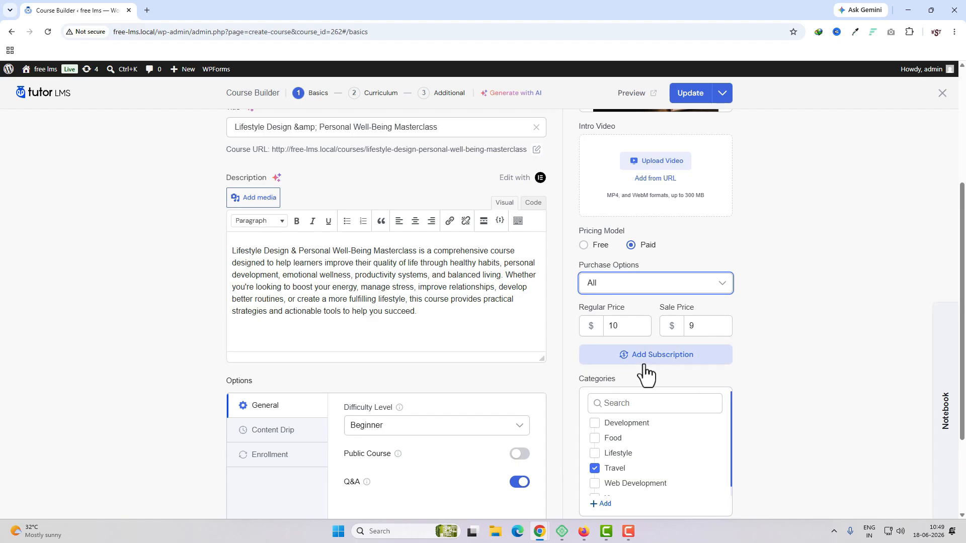
# Add a subscription plan named "1 month plan" priced at $20, keeping its billing cycles at Until cancelled.
pyautogui.click(711, 361)
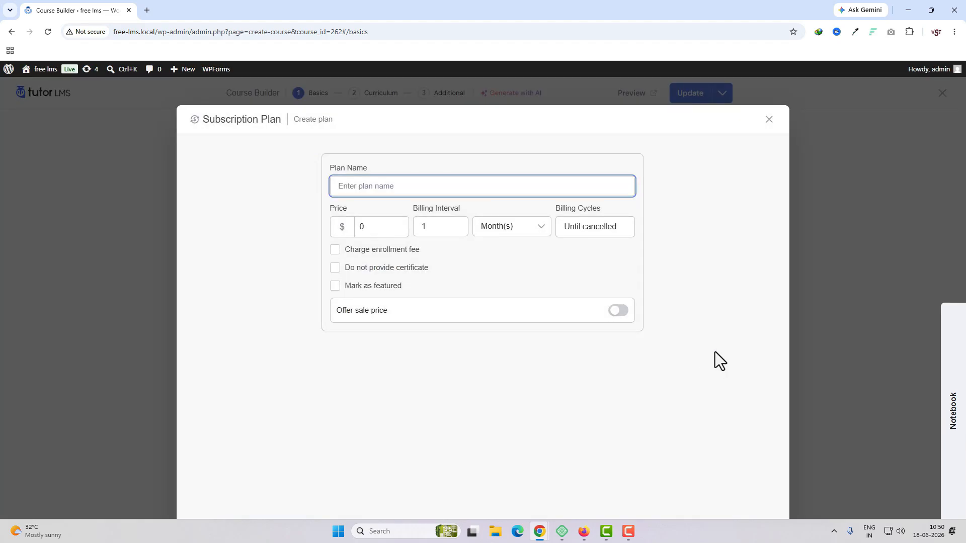
pyautogui.write('1 month plan')
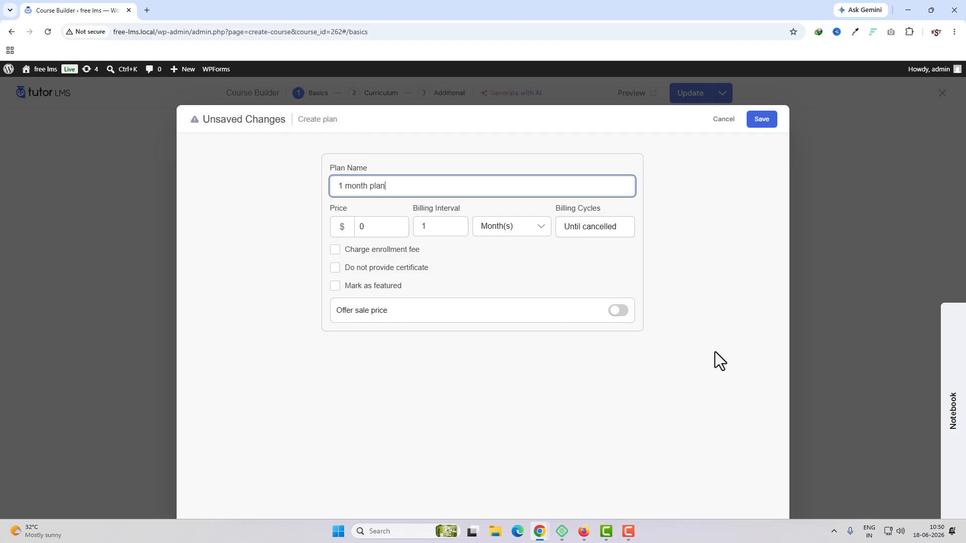
pyautogui.doubleClick(358, 227)
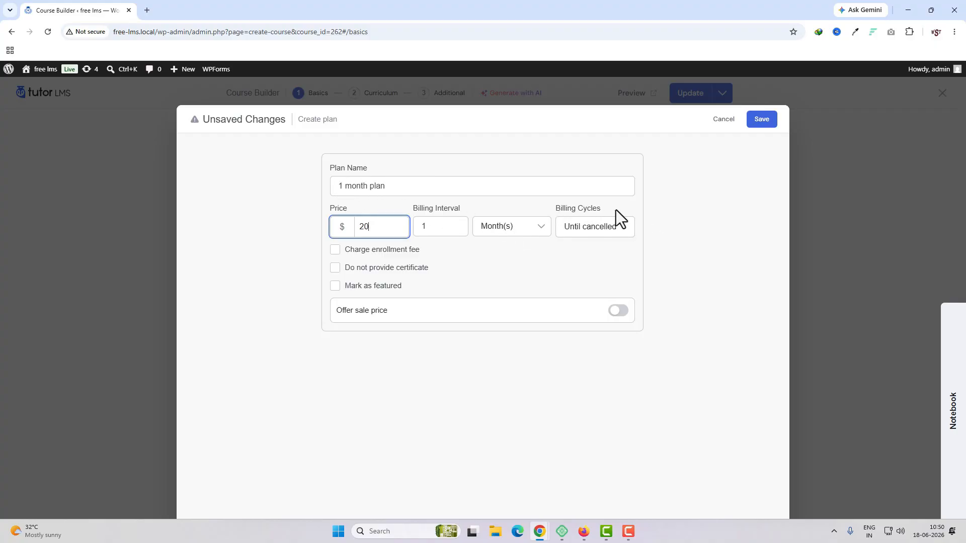
pyautogui.click(614, 227)
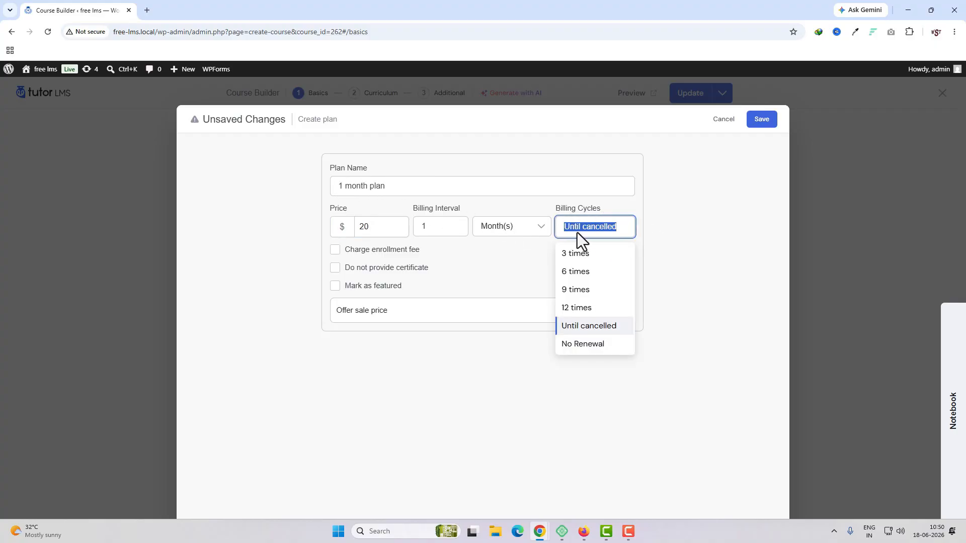
pyautogui.click(620, 231)
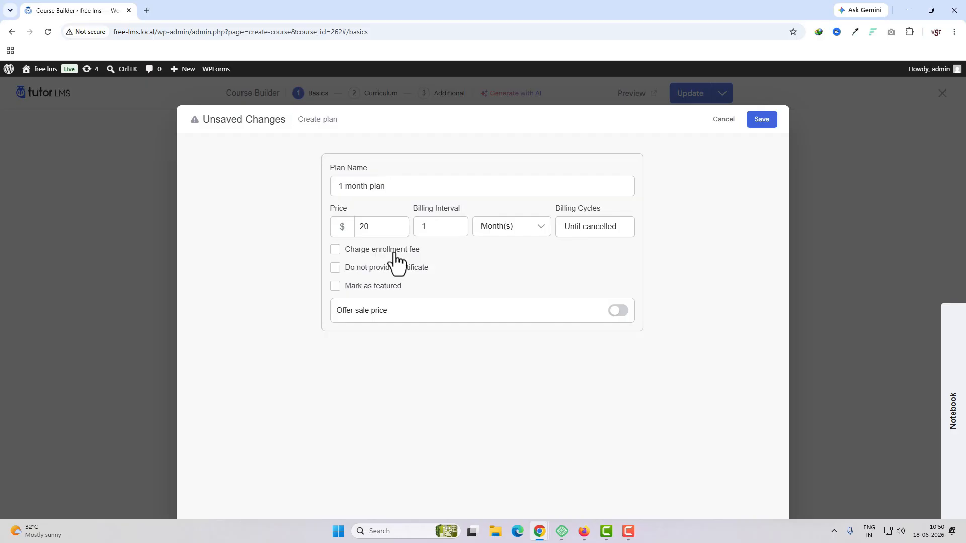
# Try charging a $2 enrollment fee on the 1 month plan, and turn the fee off again.
pyautogui.click(385, 250)
pyautogui.click(366, 285)
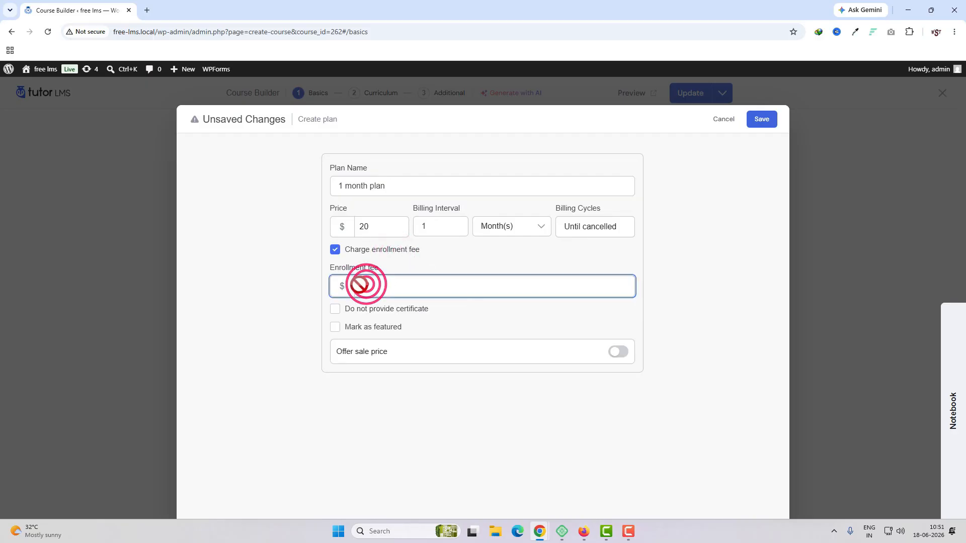
pyautogui.write('2')
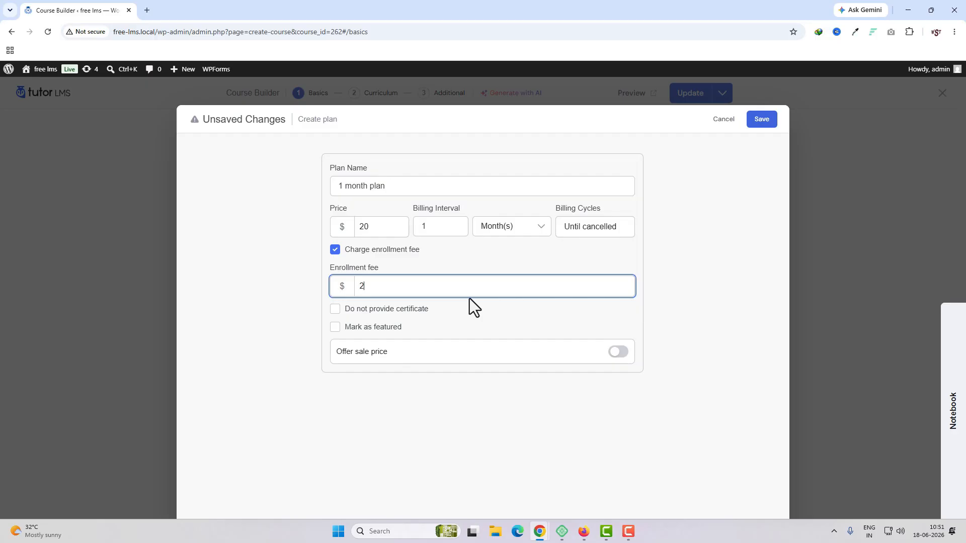
pyautogui.click(336, 251)
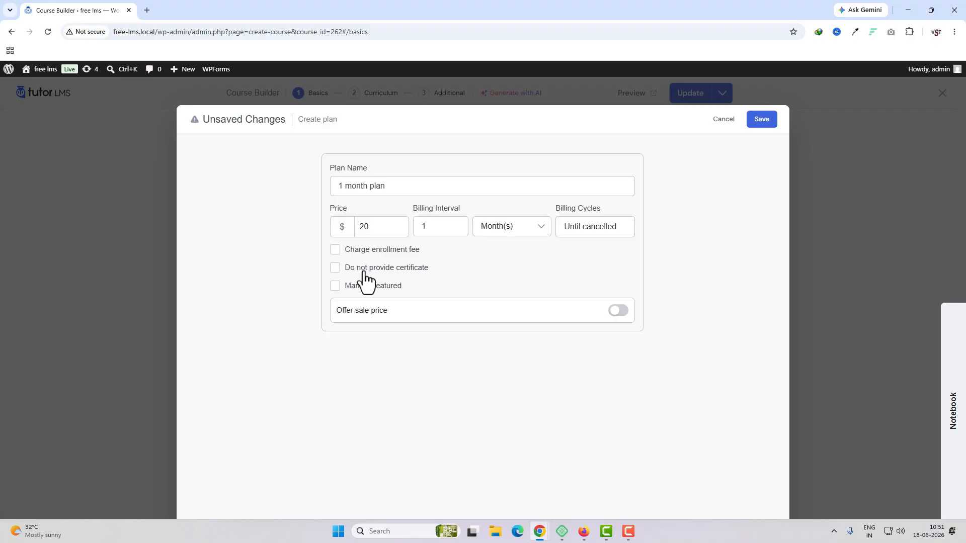
# Set the 1 month plan to not provide a certificate and offer a sale price of $18.
pyautogui.click(423, 282)
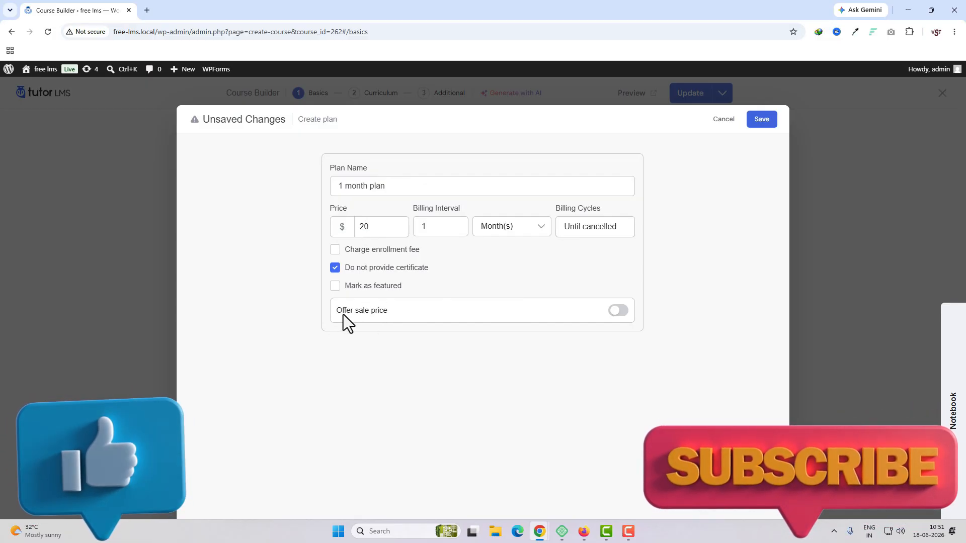
pyautogui.click(619, 313)
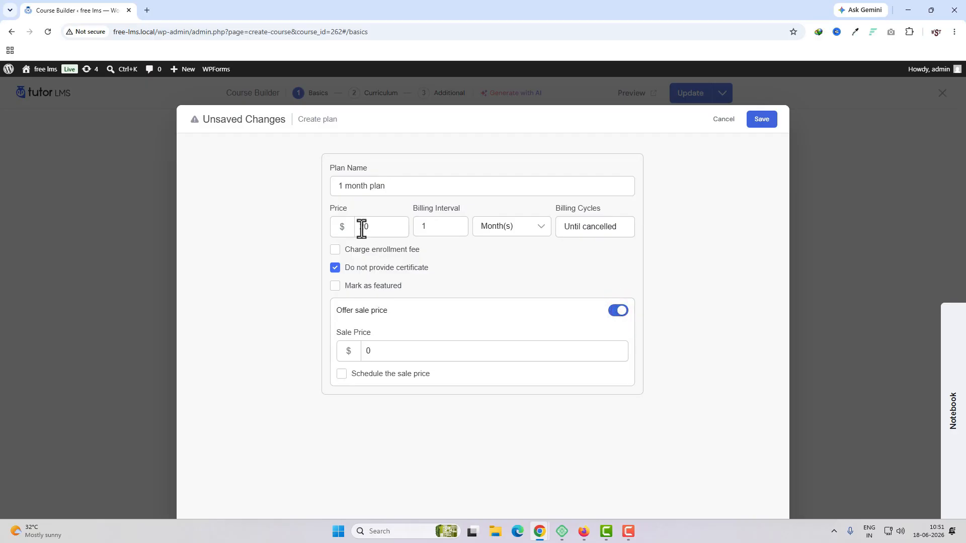
pyautogui.click(374, 350)
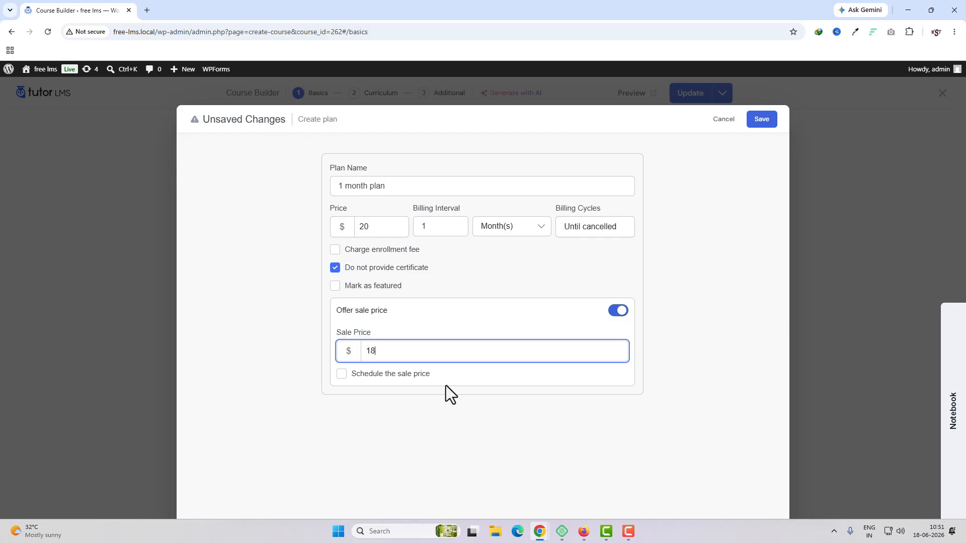
# Try out scheduling the sale price by viewing its start and end date fields, and turn scheduling off again.
pyautogui.click(422, 380)
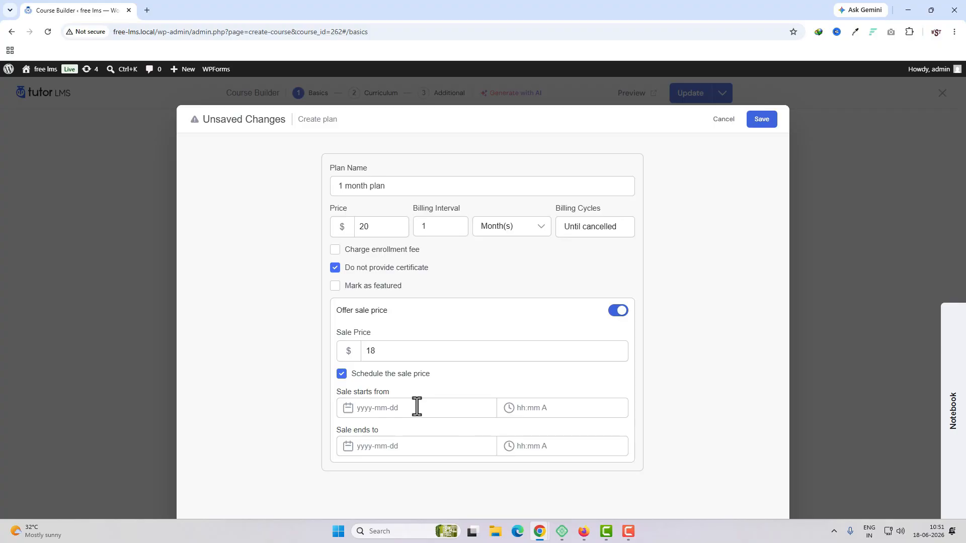
pyautogui.click(417, 407)
pyautogui.click(538, 406)
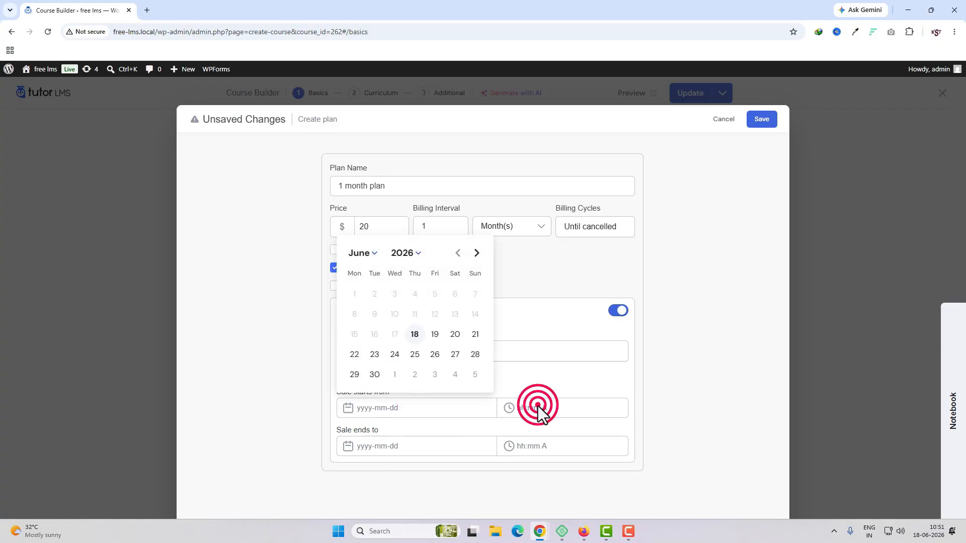
pyautogui.click(448, 445)
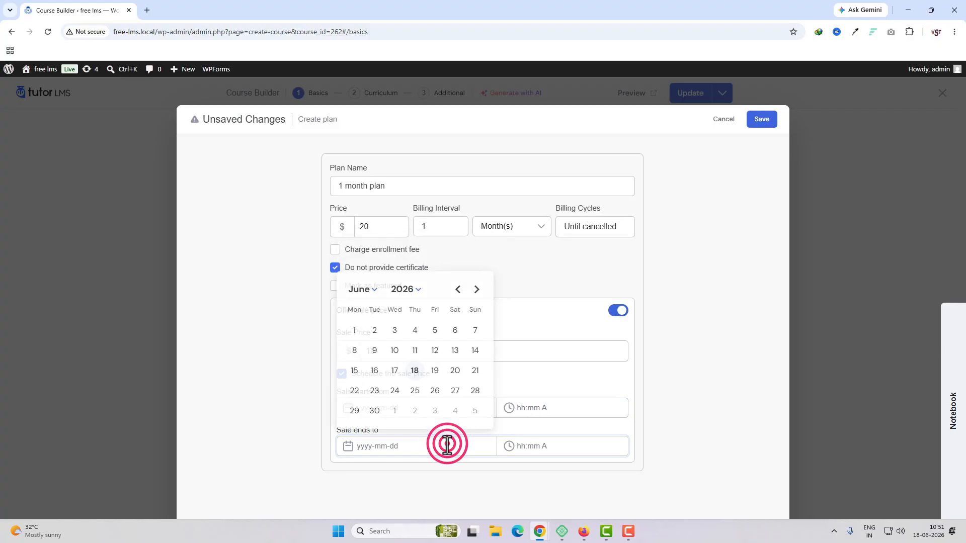
pyautogui.click(555, 445)
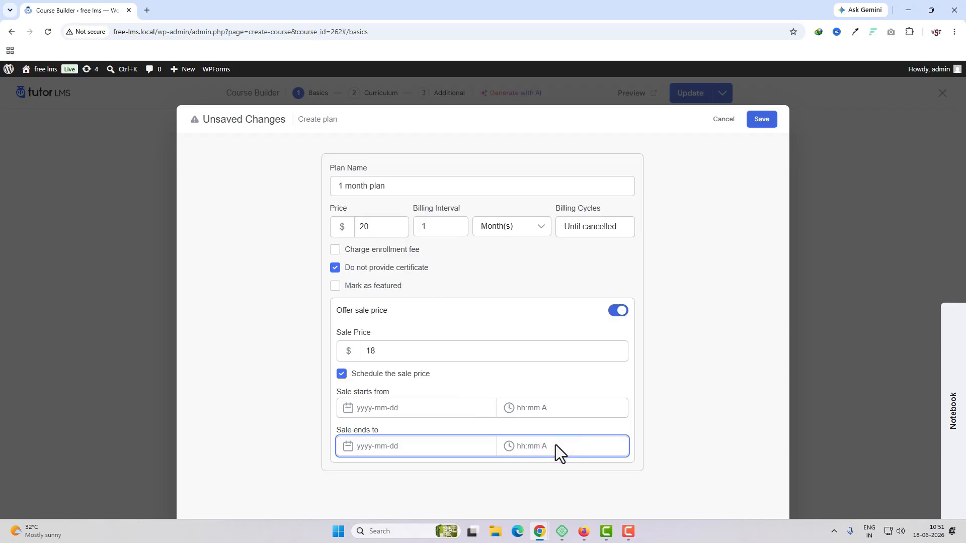
pyautogui.click(343, 376)
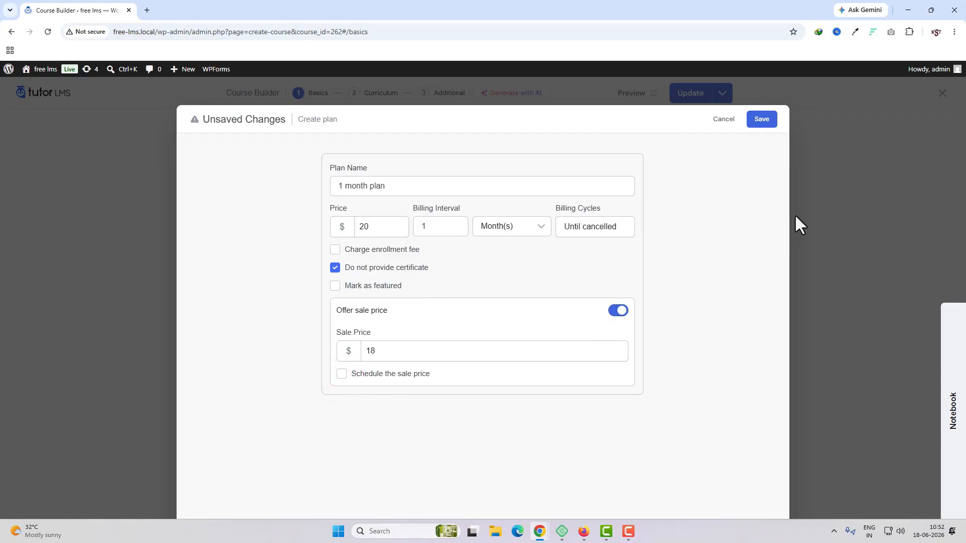
# Save the 1 month subscription plan.
pyautogui.click(769, 120)
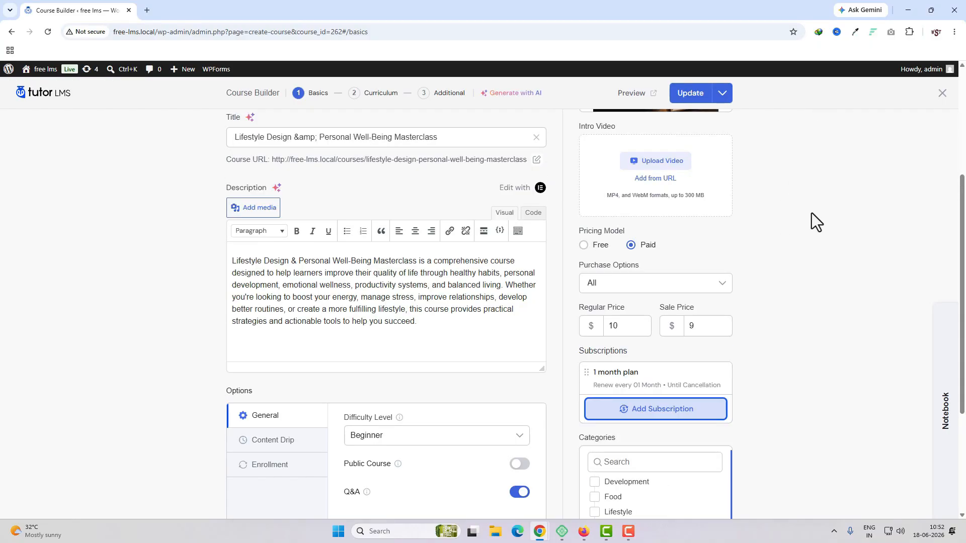
# Start another subscription plan named "6 month plan" with a price of $80 and a billing interval of 6 months.
pyautogui.click(656, 422)
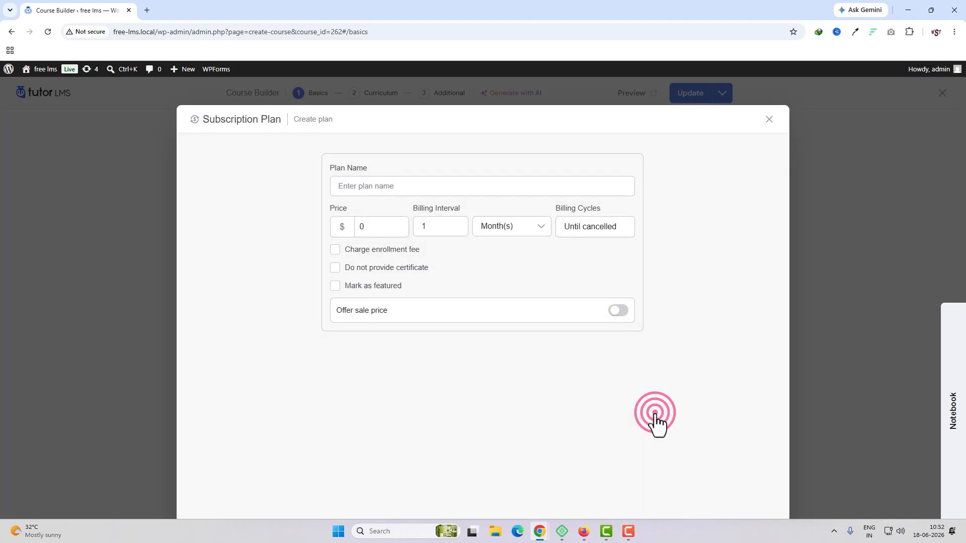
pyautogui.write('6 ')
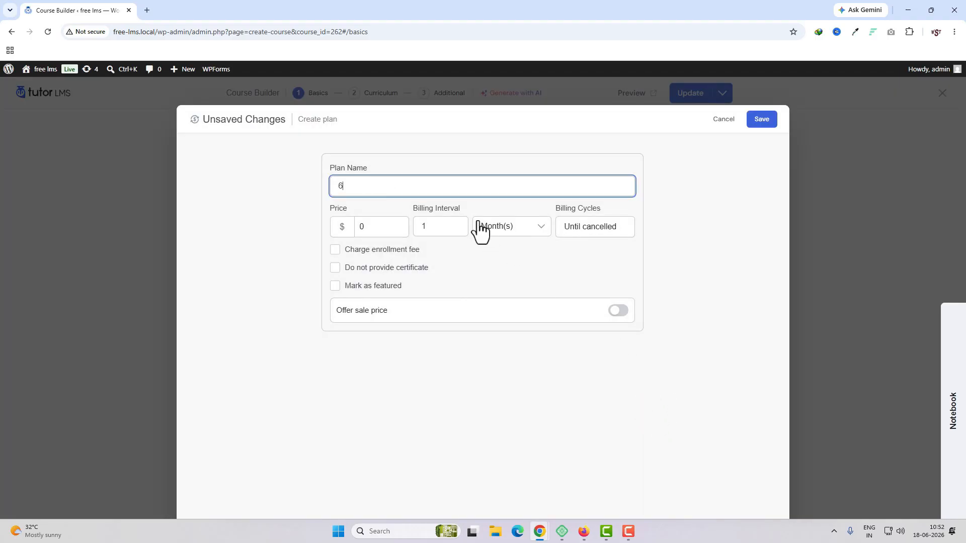
pyautogui.write('month plan')
pyautogui.click(389, 230)
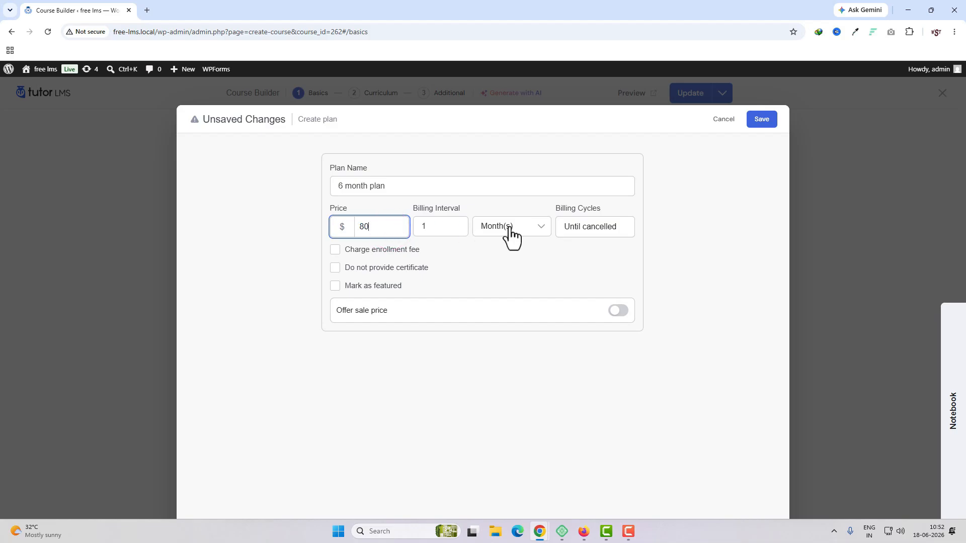
pyautogui.doubleClick(447, 229)
pyautogui.write('6')
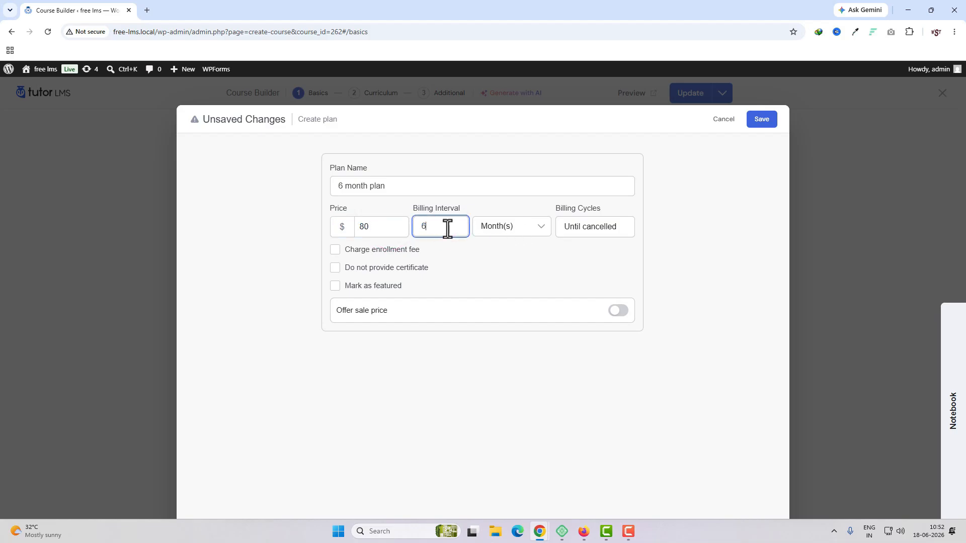
# Mark the 6 month plan as featured, keep its billing cycles at "Until cancelled", and save the plan.
pyautogui.tripleClick(618, 228)
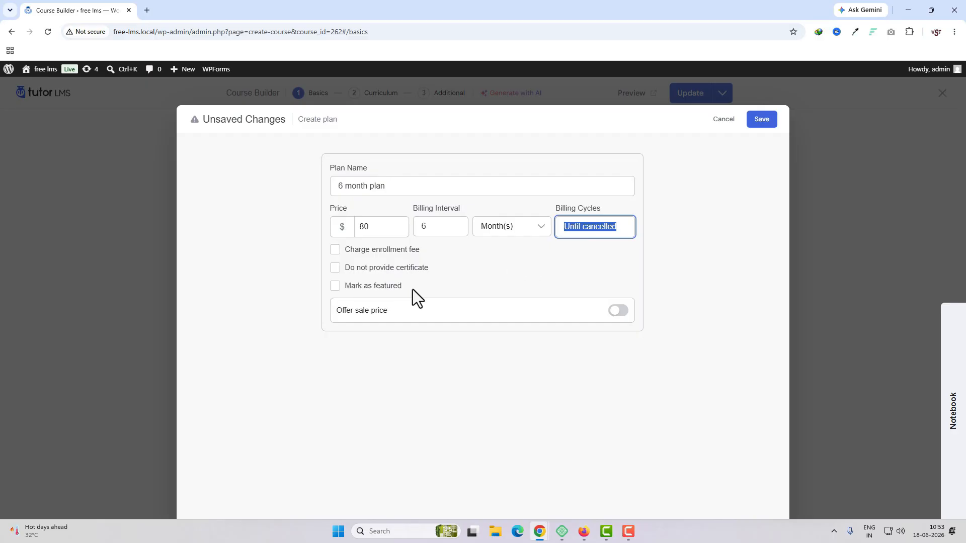
pyautogui.click(386, 290)
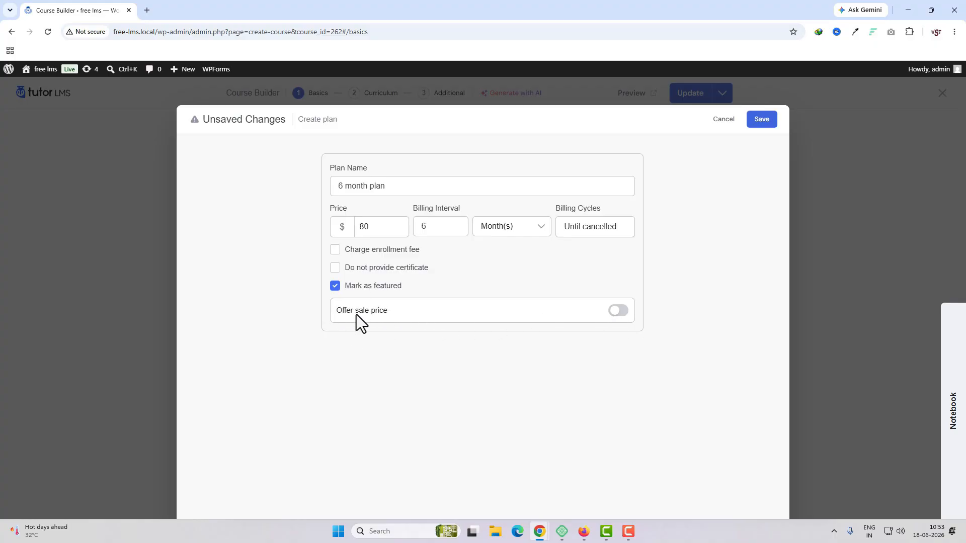
pyautogui.click(756, 125)
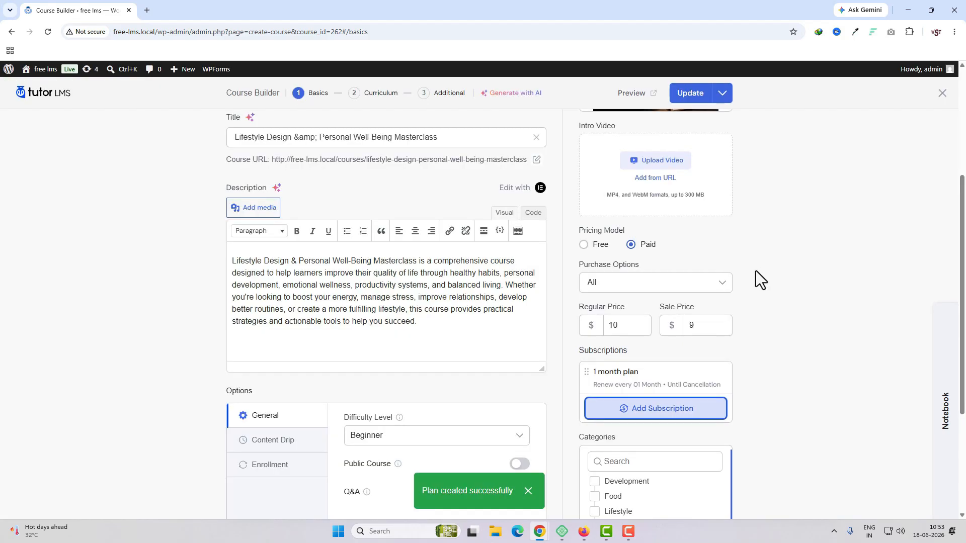
# Add a subscription plan named "yearly plan" with a price of $130 and a 1 year billing interval, save it and update the course.
pyautogui.scroll(-3, 734, 264)
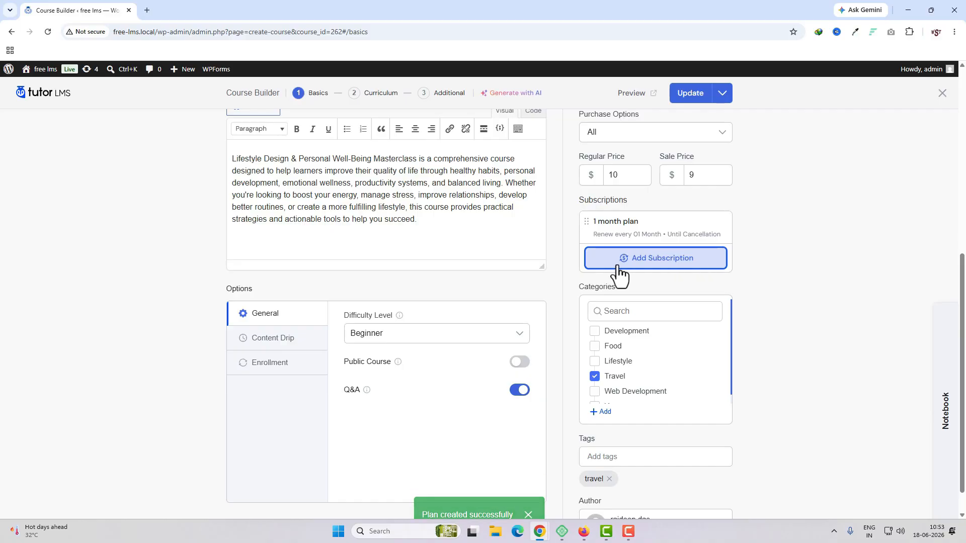
pyautogui.click(700, 292)
pyautogui.click(448, 183)
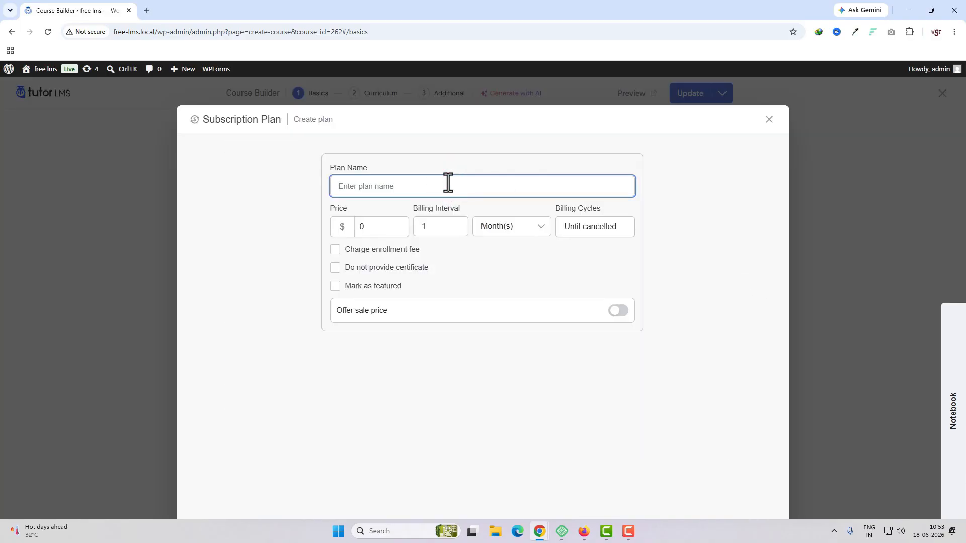
pyautogui.write('yearly plan')
pyautogui.click(381, 229)
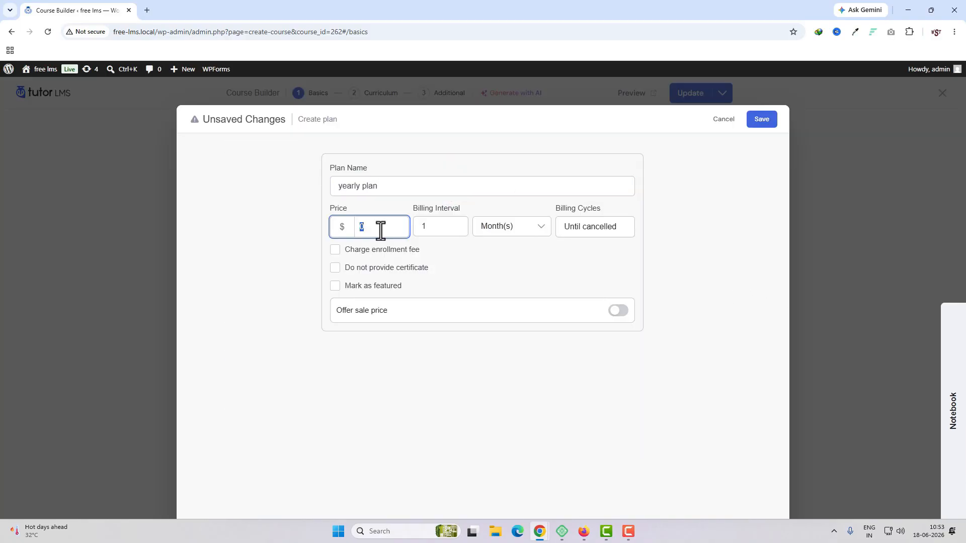
pyautogui.write('130')
pyautogui.click(529, 229)
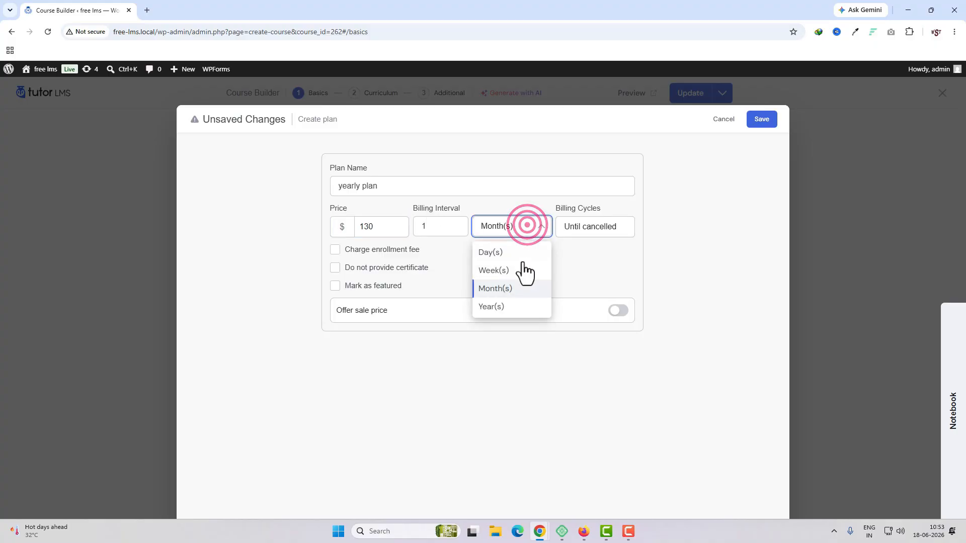
pyautogui.click(509, 307)
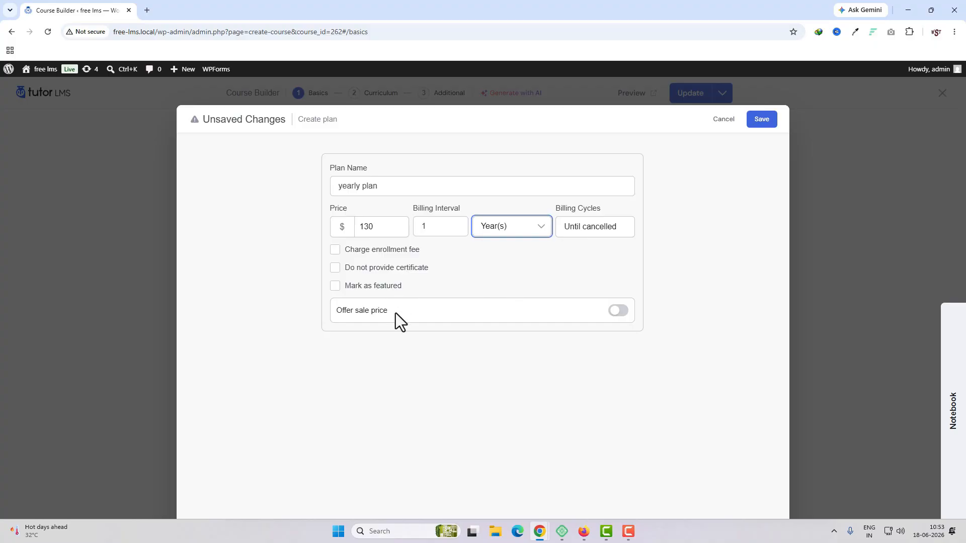
pyautogui.click(761, 120)
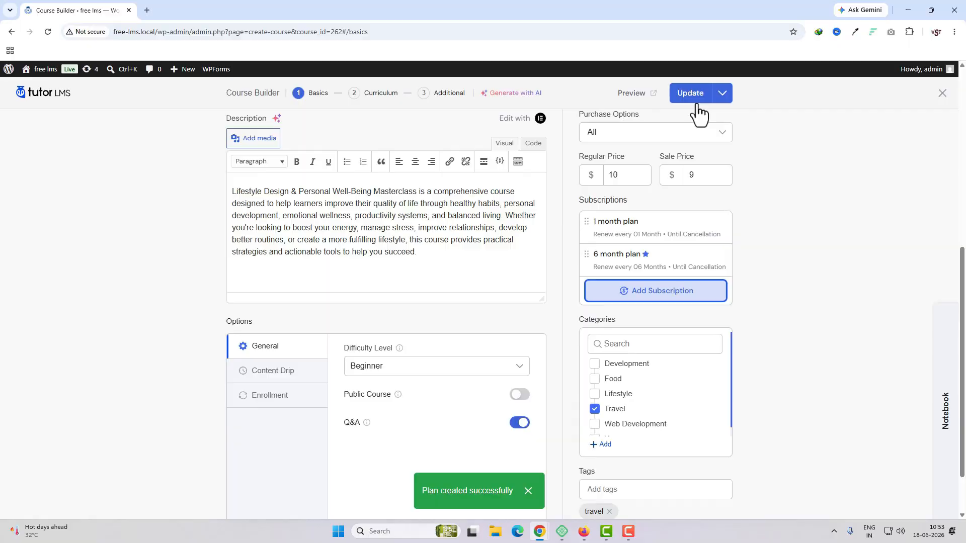
pyautogui.click(698, 113)
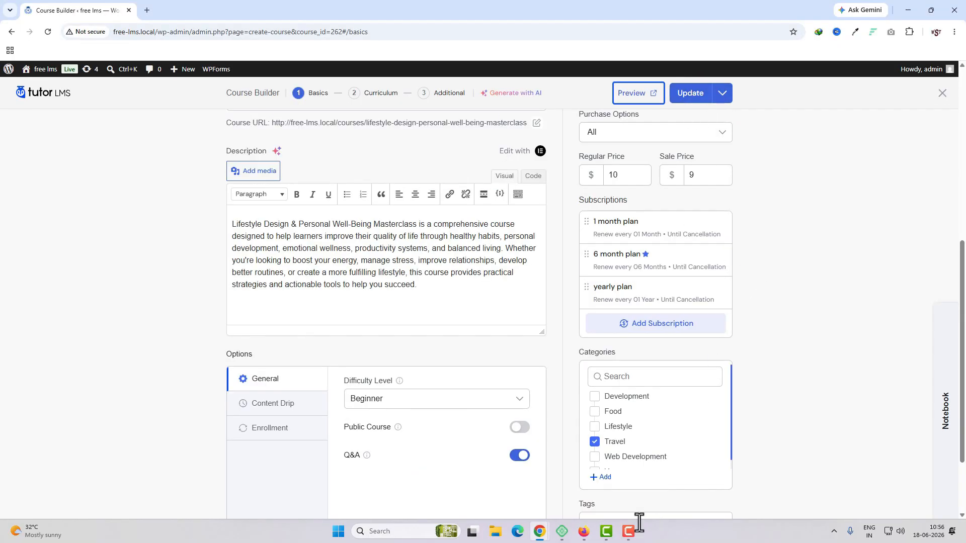
# Switch to the course page in Firefox and select the Subscriptions purchase option to examine the plans offered.
pyautogui.click(581, 532)
pyautogui.scroll(-2, 669, 453)
pyautogui.scroll(2, 668, 451)
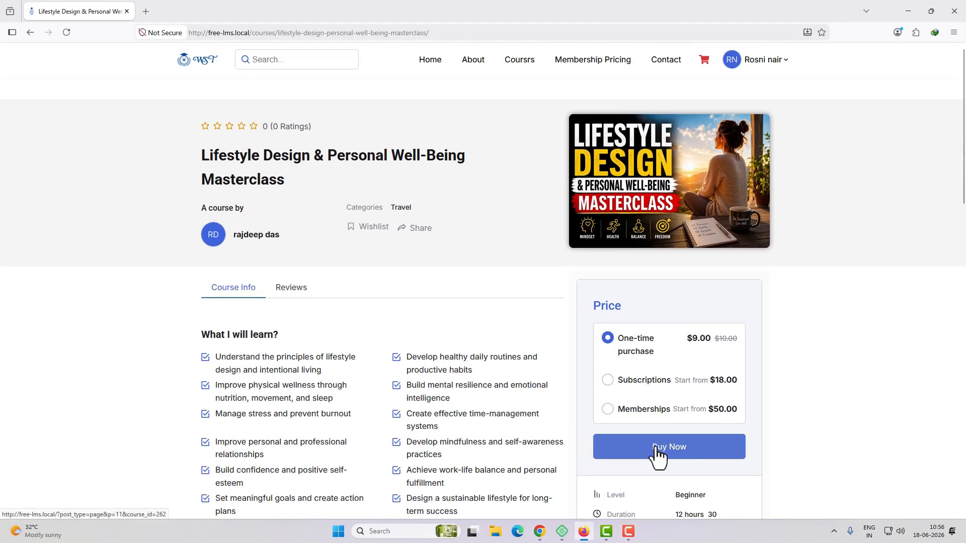
pyautogui.scroll(-2, 829, 263)
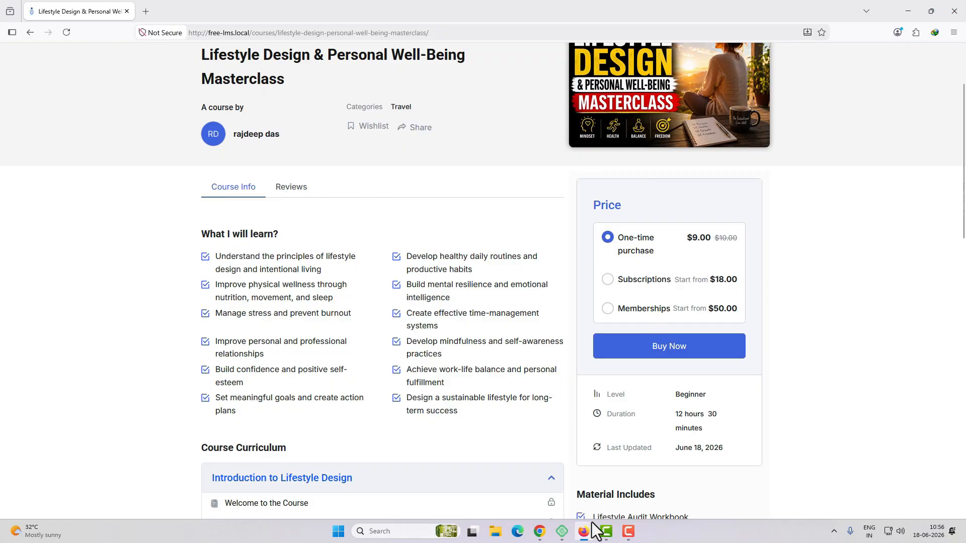
pyautogui.hotkey('alt', 'Tab')
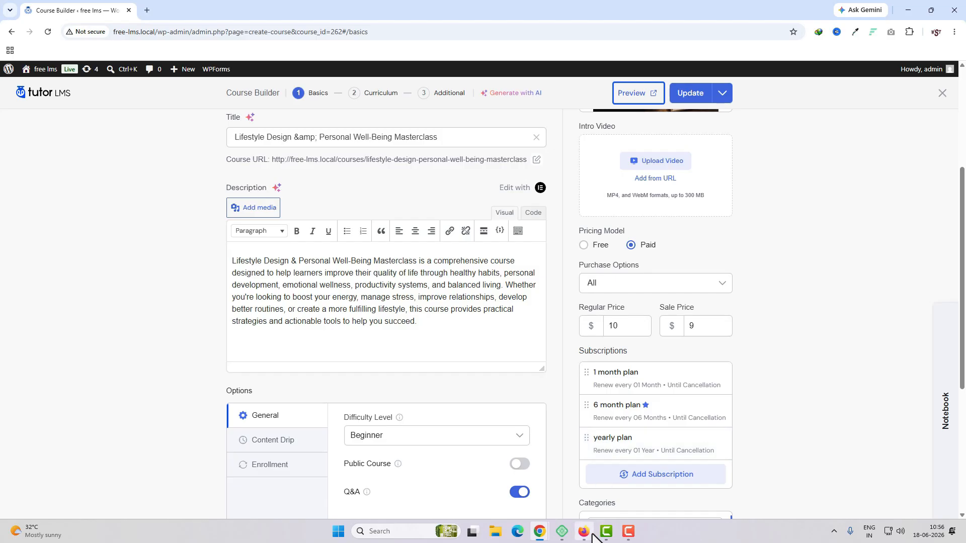
pyautogui.click(592, 535)
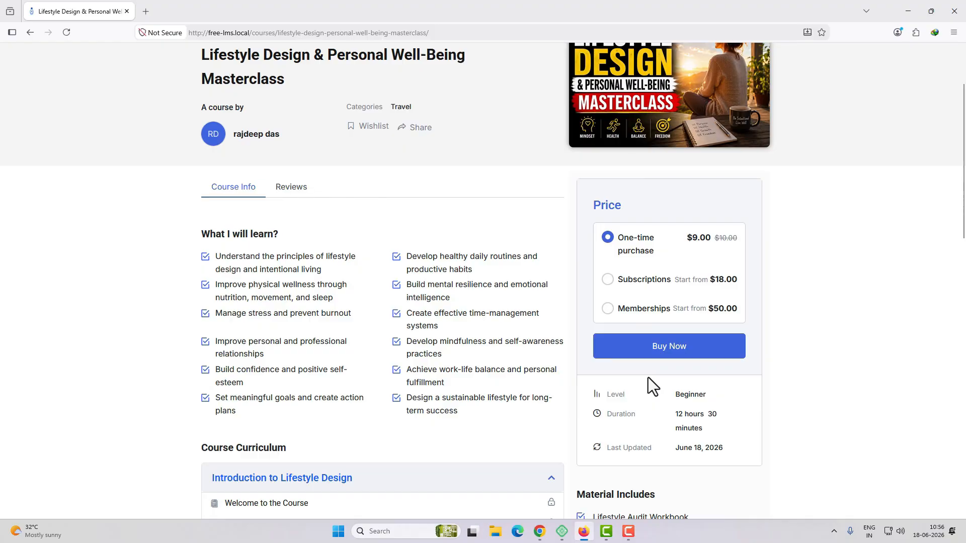
pyautogui.click(608, 281)
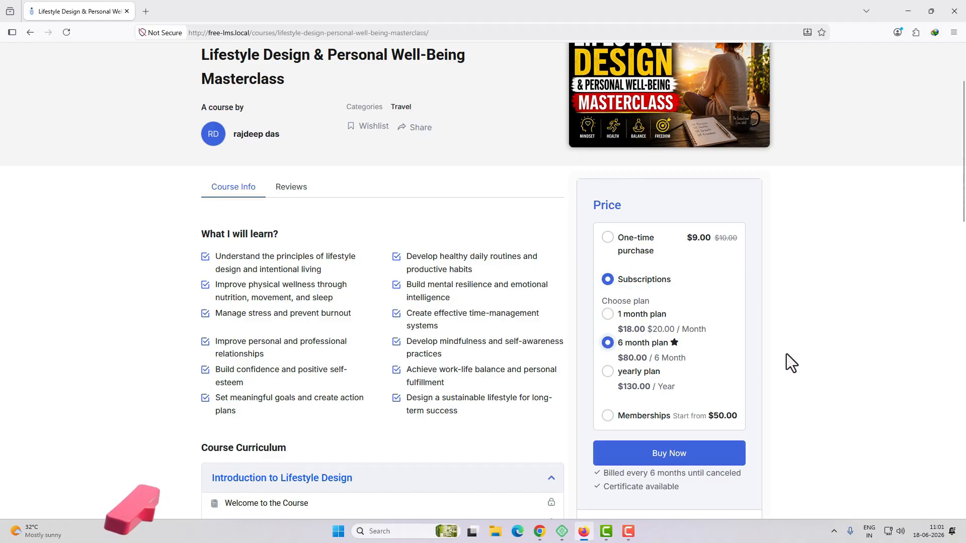
pyautogui.scroll(-2, 804, 322)
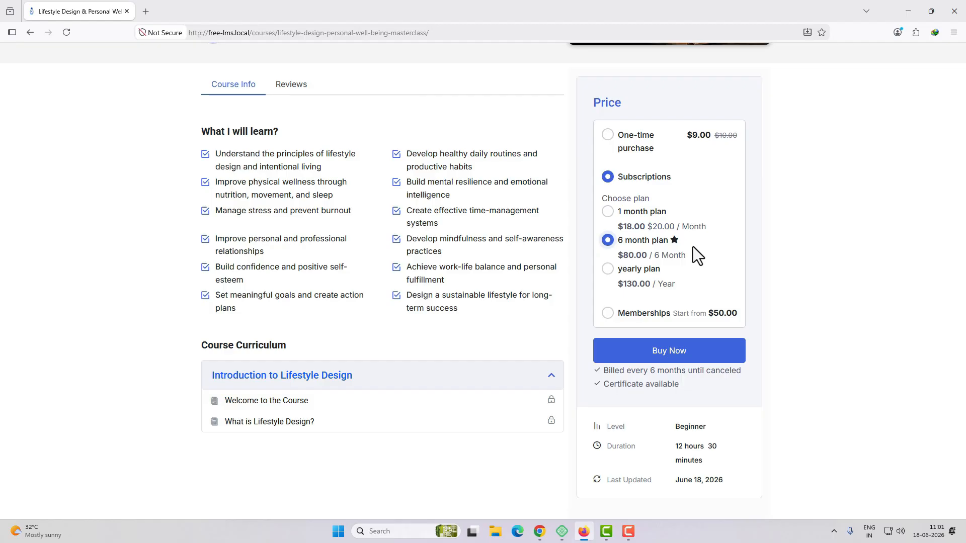
# Return to the Course Builder in Chrome, set the purchase options to "Subscription only" and update the course.
pyautogui.moveTo(540, 531)
pyautogui.click(582, 451)
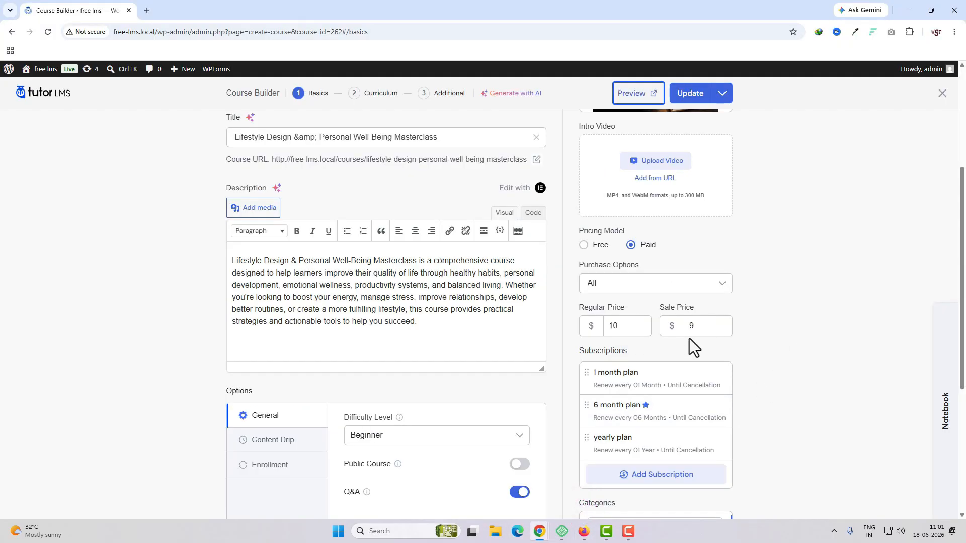
pyautogui.scroll(4, 780, 391)
pyautogui.scroll(-5, 606, 224)
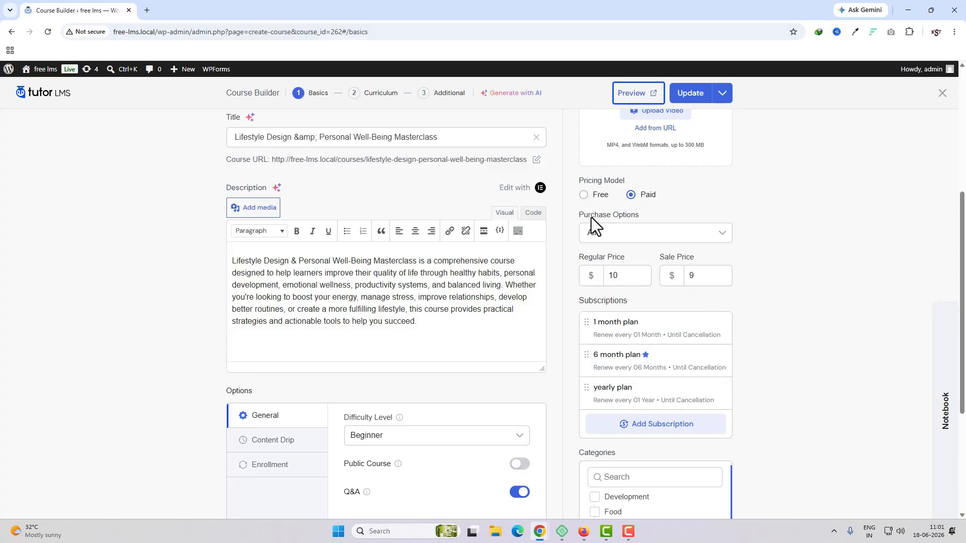
pyautogui.click(649, 234)
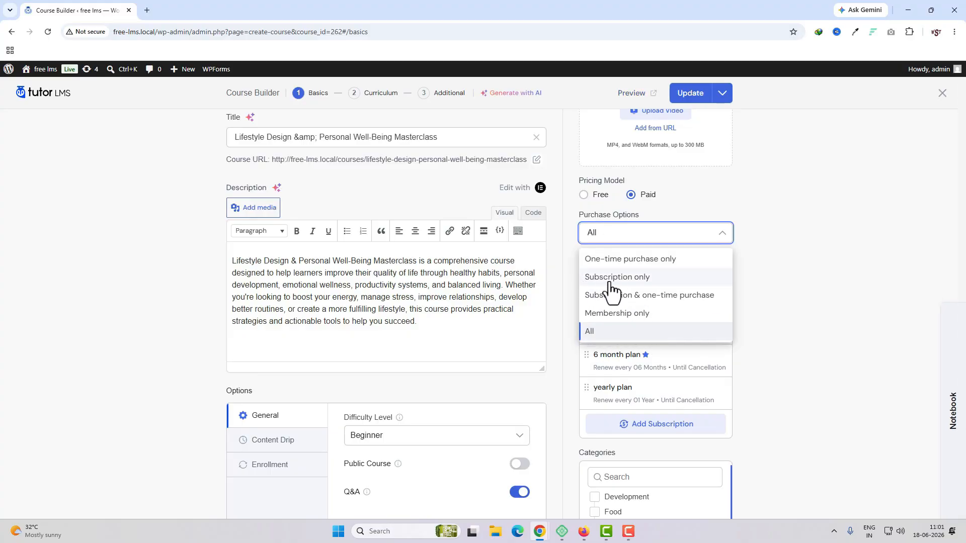
pyautogui.click(646, 278)
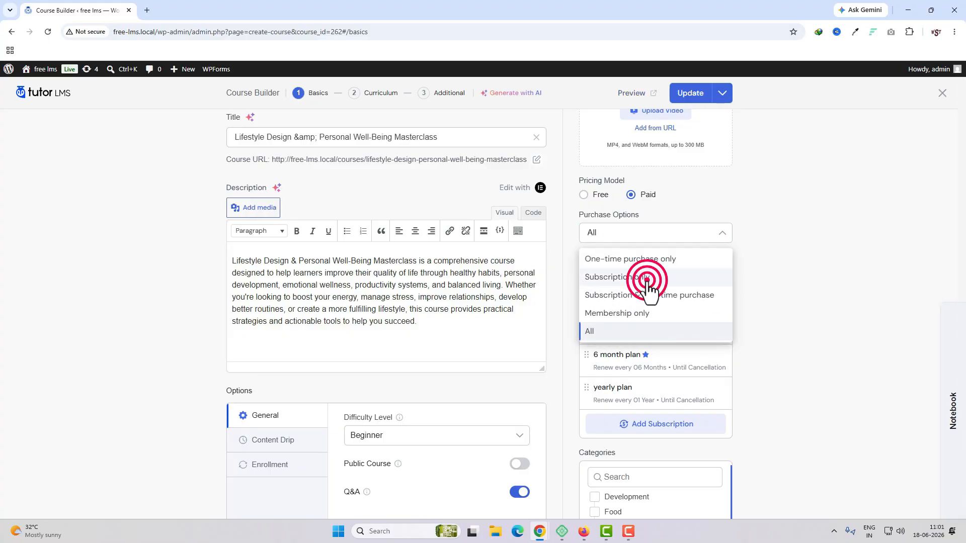
pyautogui.click(691, 93)
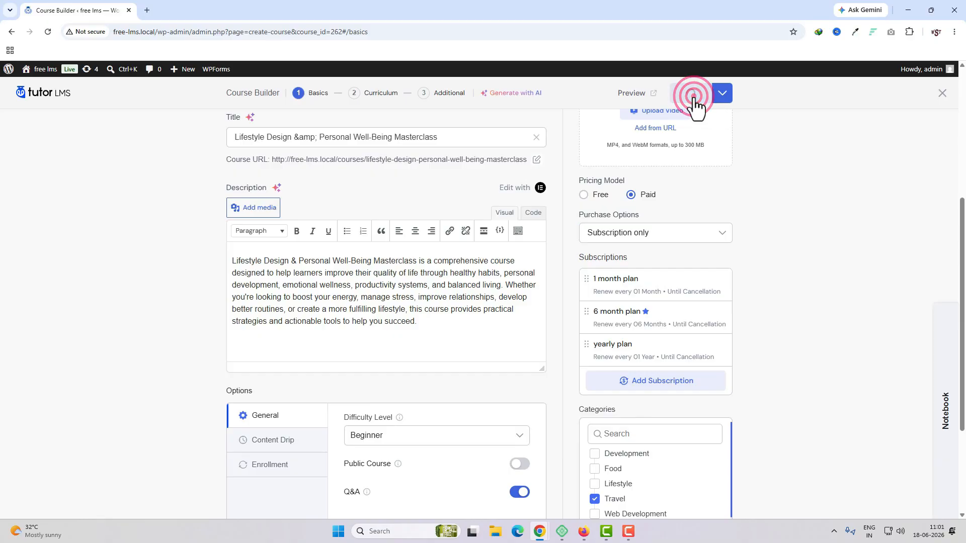
# Switch to Firefox and reload the course page to check the purchase options it offers.
pyautogui.click(584, 531)
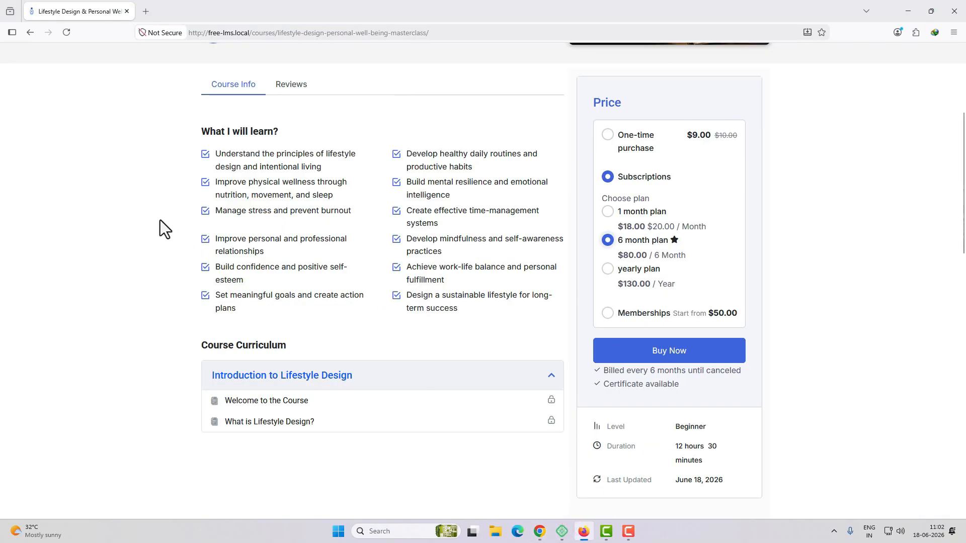
pyautogui.click(67, 32)
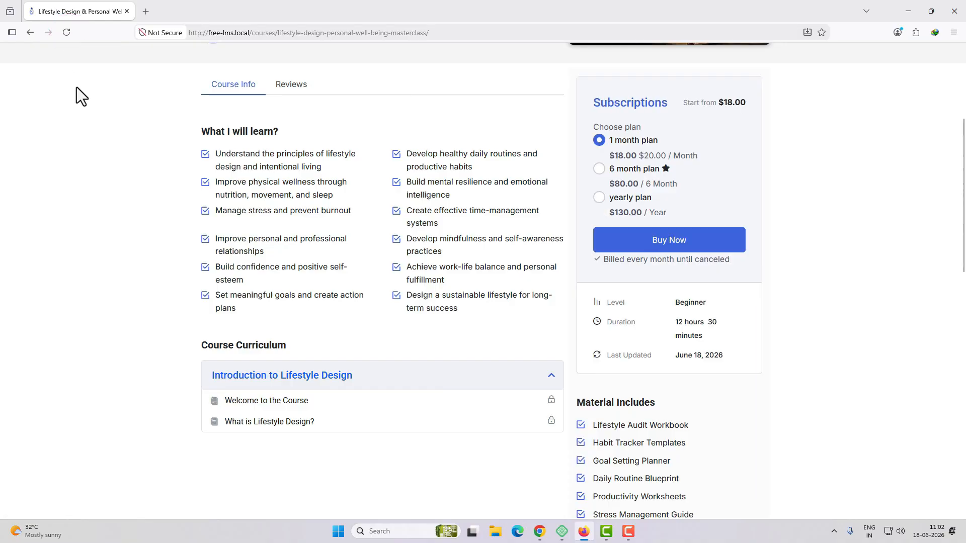
pyautogui.scroll(3, 748, 333)
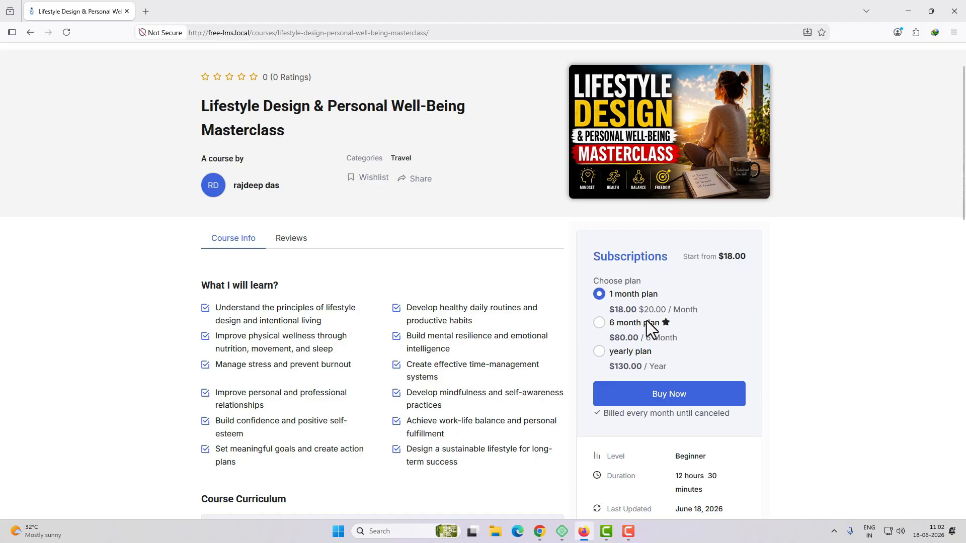
# Compare the billing and certificate details of the 6 month and 1 month plans by selecting each in turn.
pyautogui.click(600, 323)
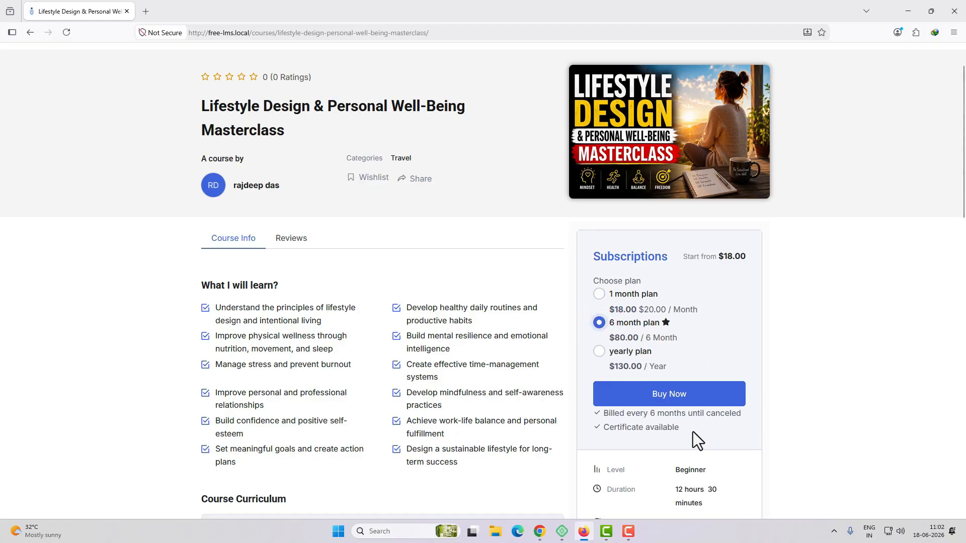
pyautogui.moveTo(693, 431); pyautogui.dragTo(598, 417)
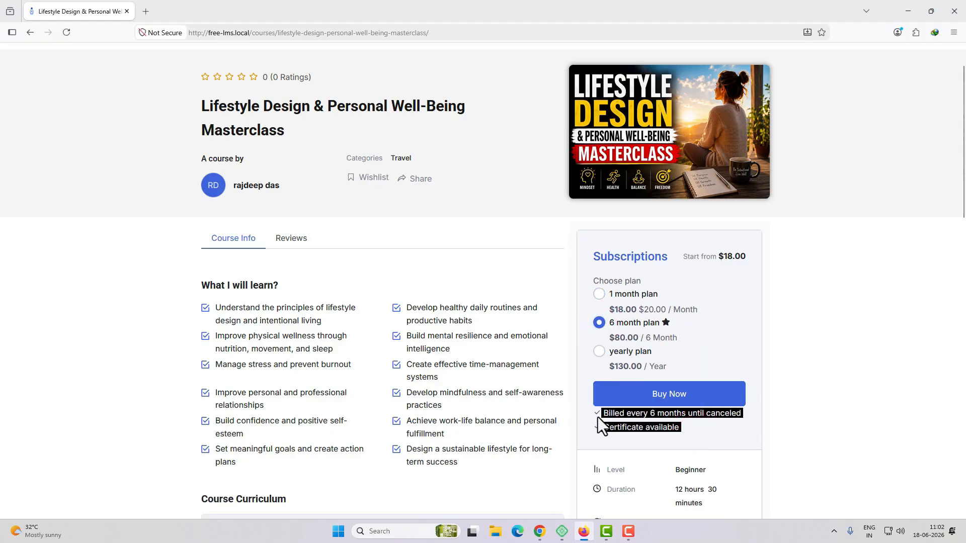
pyautogui.click(696, 435)
pyautogui.click(601, 295)
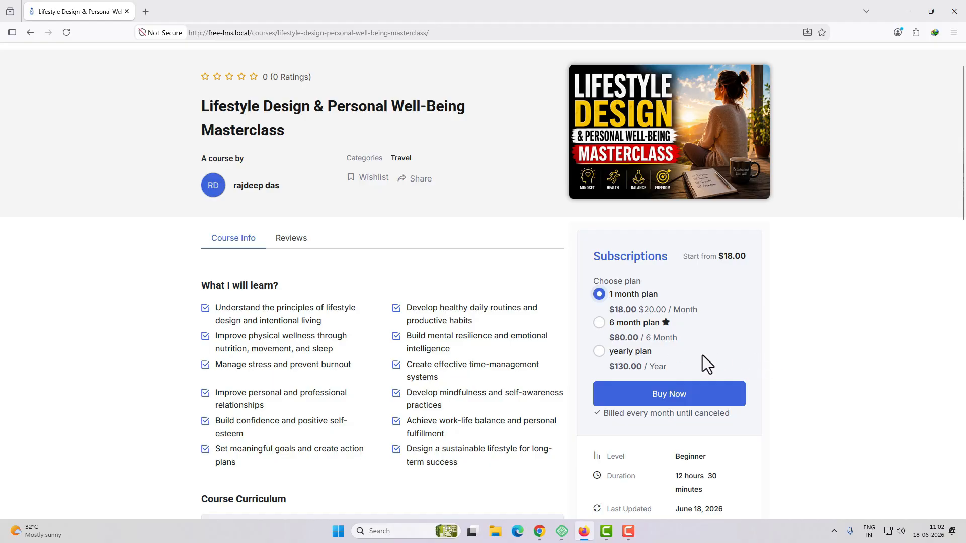
pyautogui.click(599, 322)
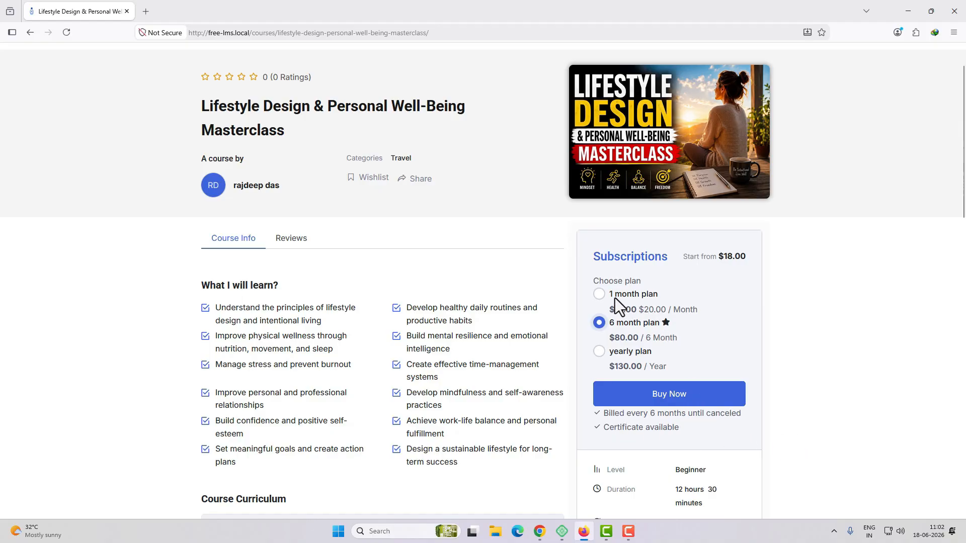
pyautogui.click(598, 295)
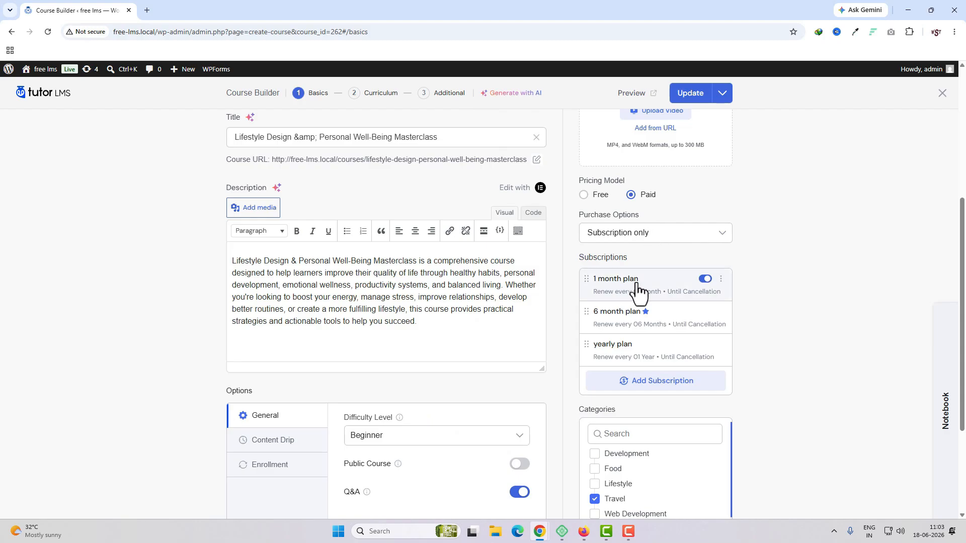
# Open the 1 month plan's settings in Chrome, and examine the yearly and 6 month plan details on the Firefox course page.
pyautogui.click(720, 278)
pyautogui.click(698, 298)
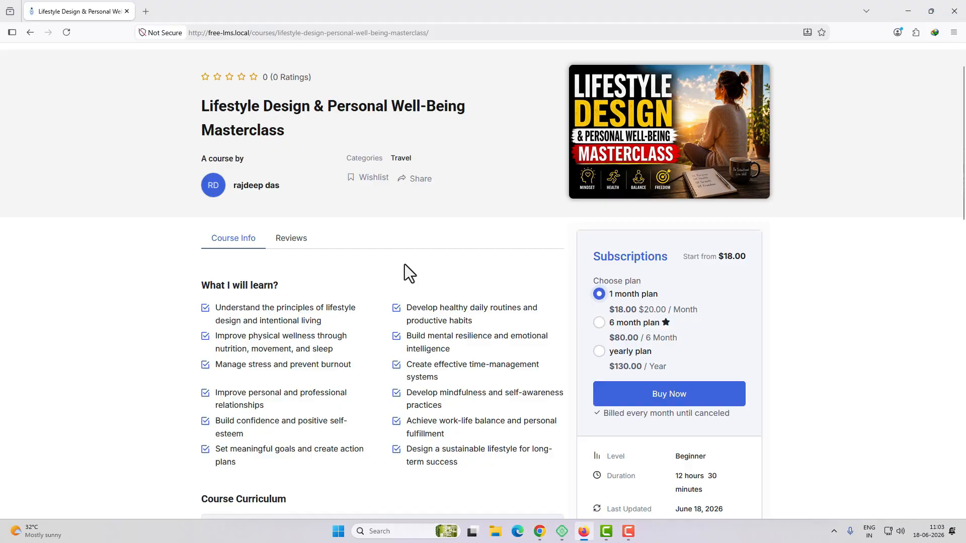
pyautogui.click(627, 350)
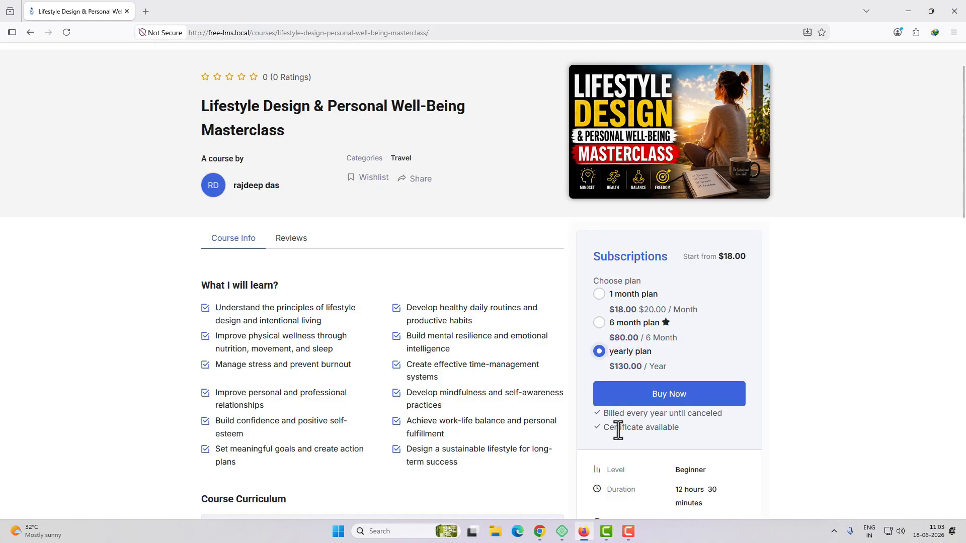
pyautogui.click(599, 323)
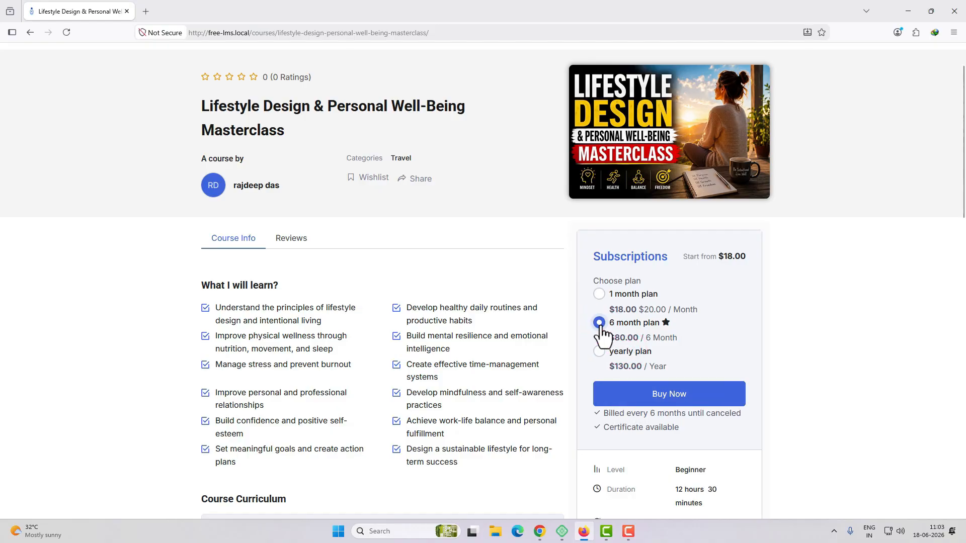